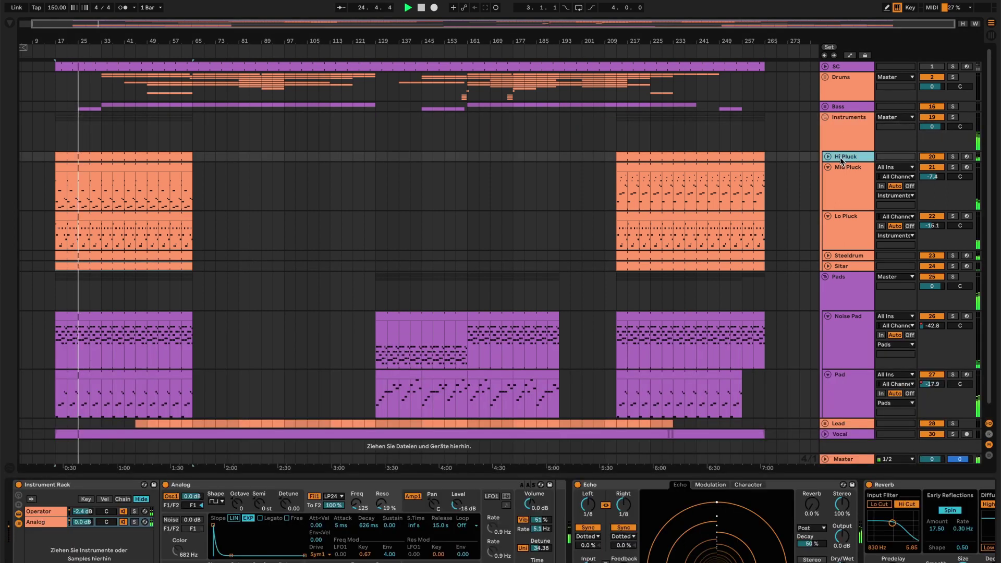
- Review the device chains of the Instruments tracks from Hi Pluck through Sitar, and fold the Lo Pluck and Mid Pluck tracks
{"action": "left_click", "coordinate": [840, 157]}
{"action": "key", "text": "Down"}
{"action": "key", "text": "Down"}
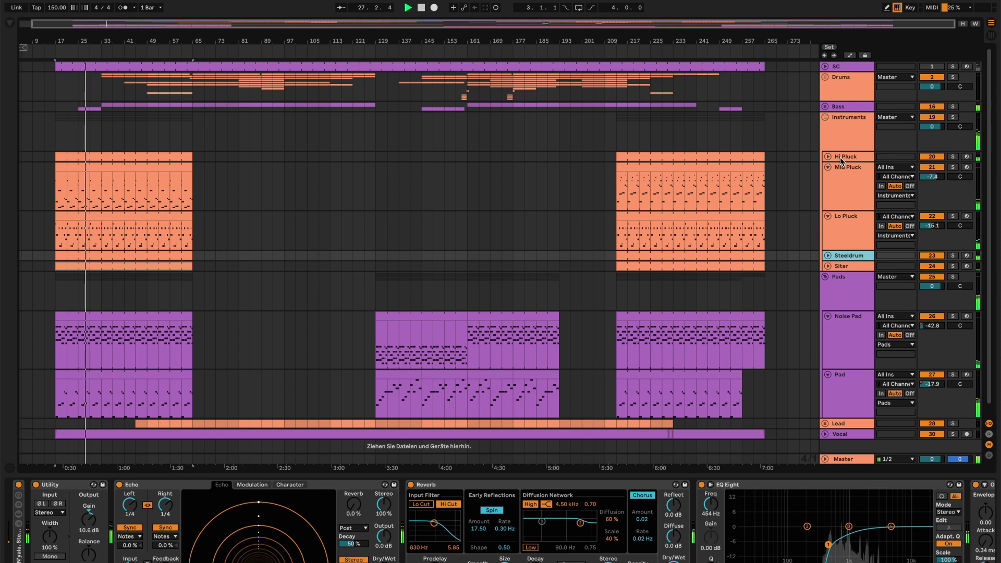
{"action": "key", "text": "Down"}
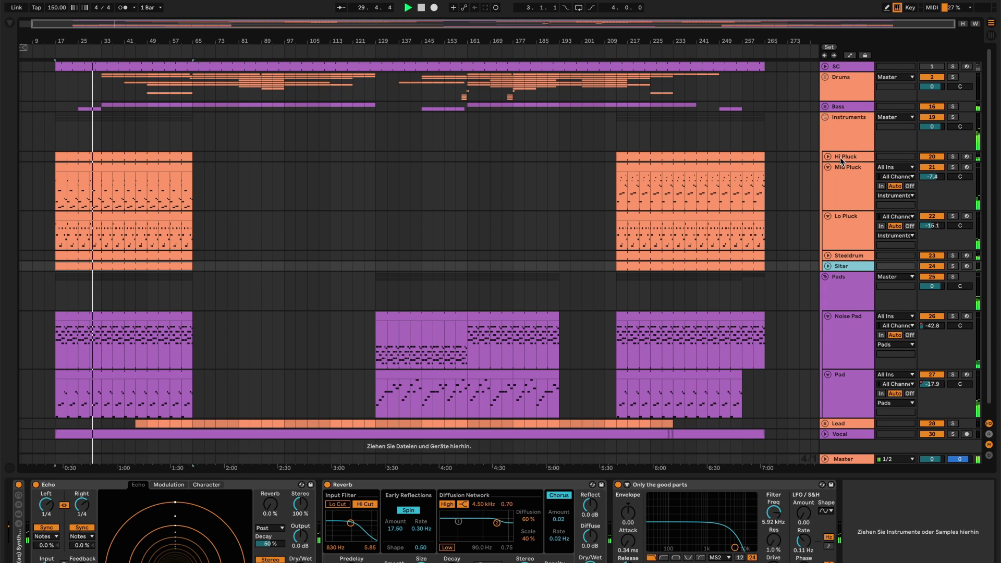
{"action": "left_click", "coordinate": [827, 216]}
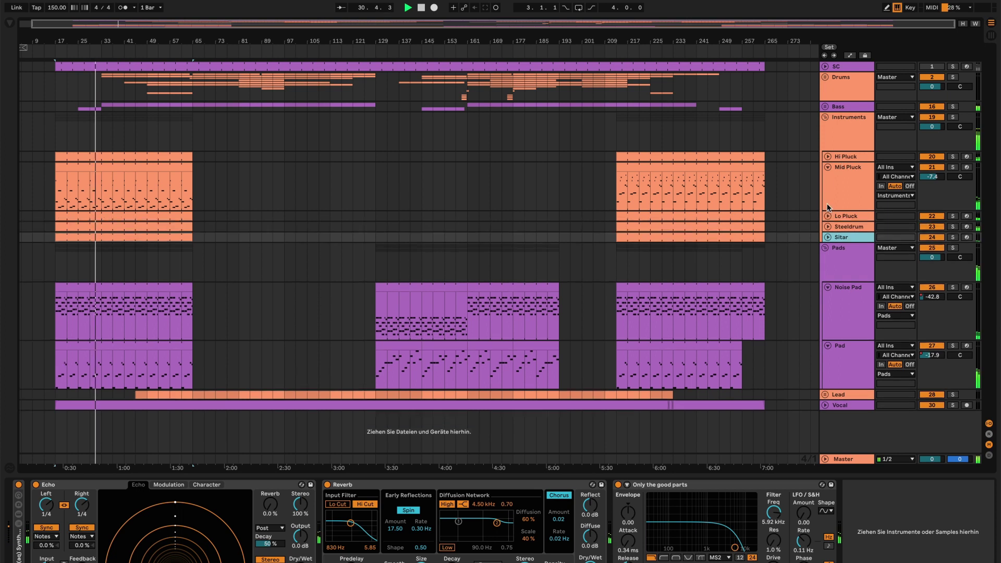
{"action": "left_click", "coordinate": [827, 167]}
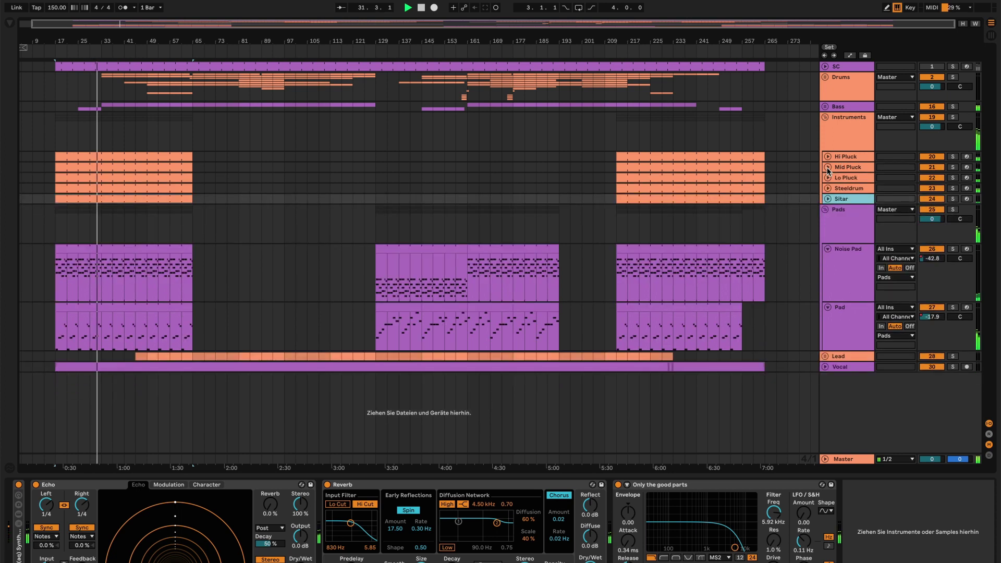
- Review the device chains of the Pads group, Noise Pad and Pad tracks, and fold the Pads group
{"action": "left_click", "coordinate": [842, 217]}
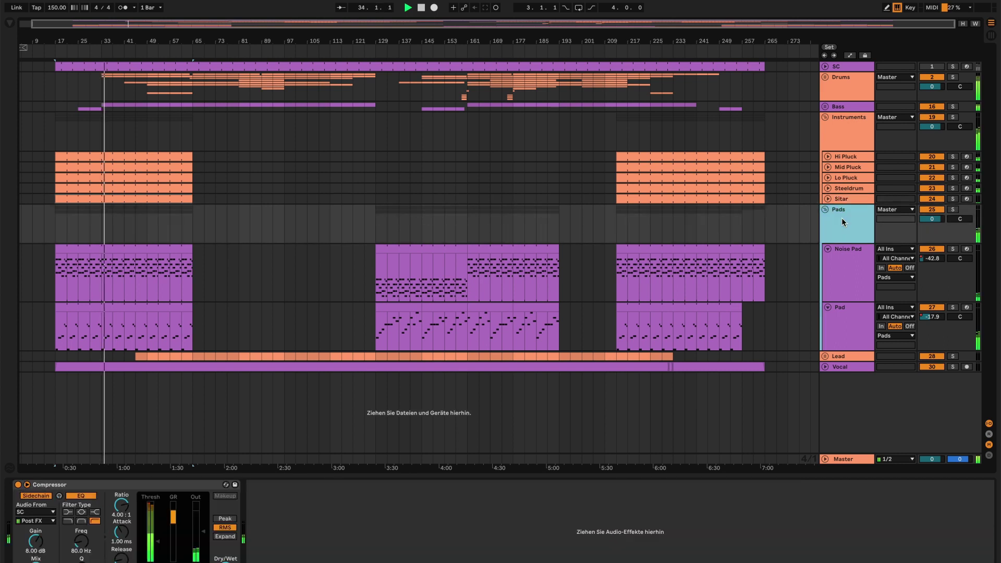
{"action": "left_click", "coordinate": [830, 262]}
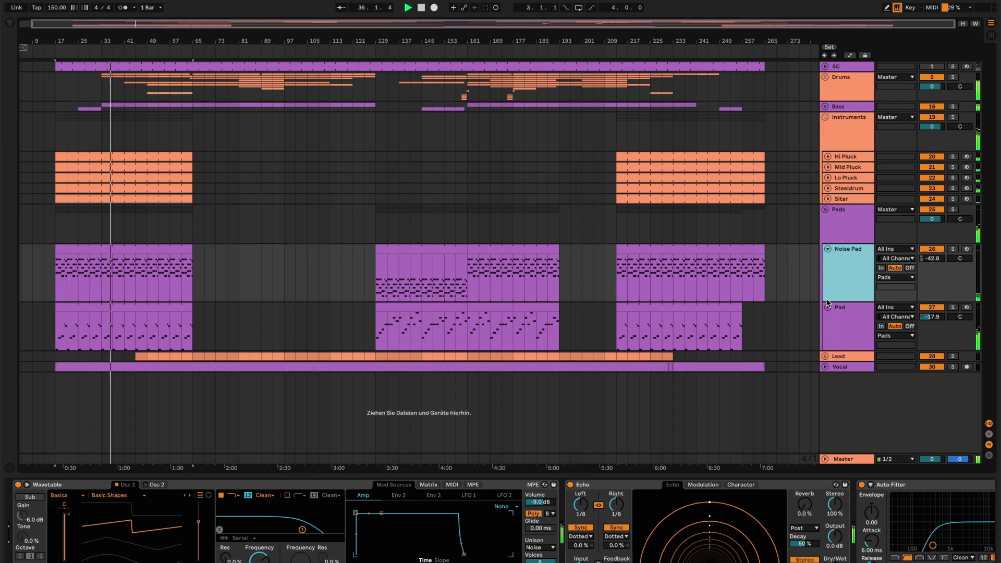
{"action": "left_click", "coordinate": [842, 311]}
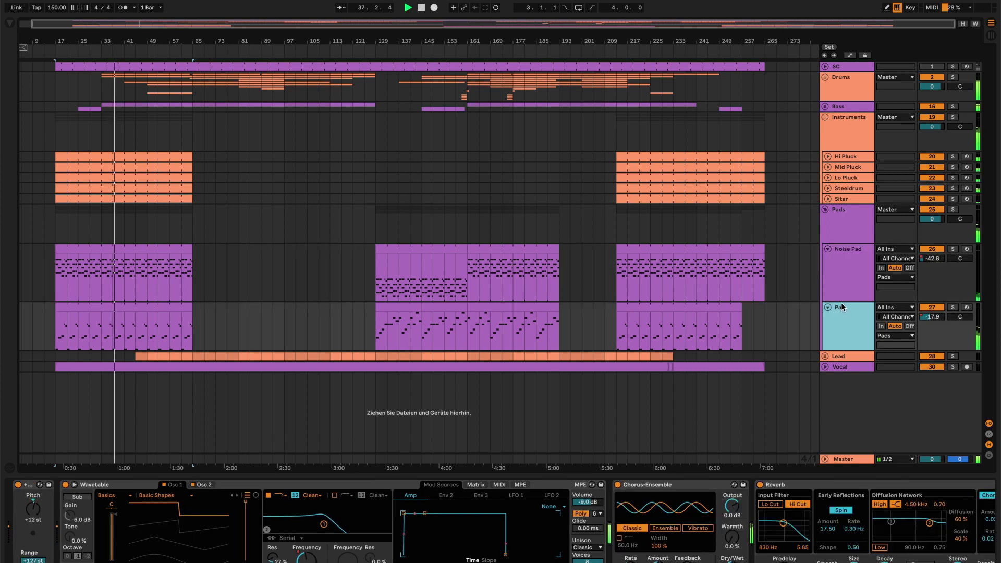
{"action": "left_click", "coordinate": [825, 210]}
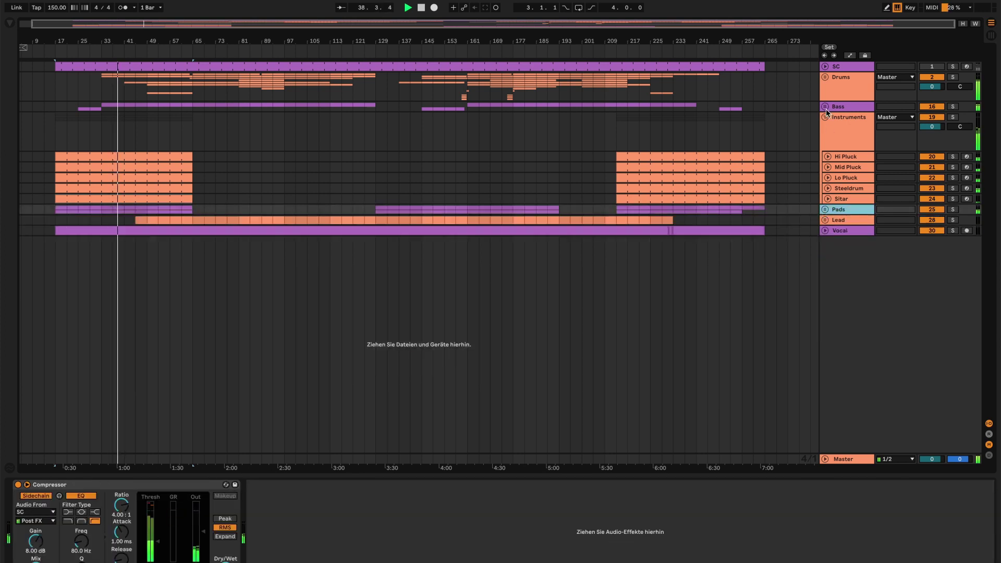
- Unfold the Bass group and review the Bass track's devices, its MIDI clip notes and the group's effects
{"action": "left_click", "coordinate": [825, 107]}
{"action": "left_click", "coordinate": [844, 146]}
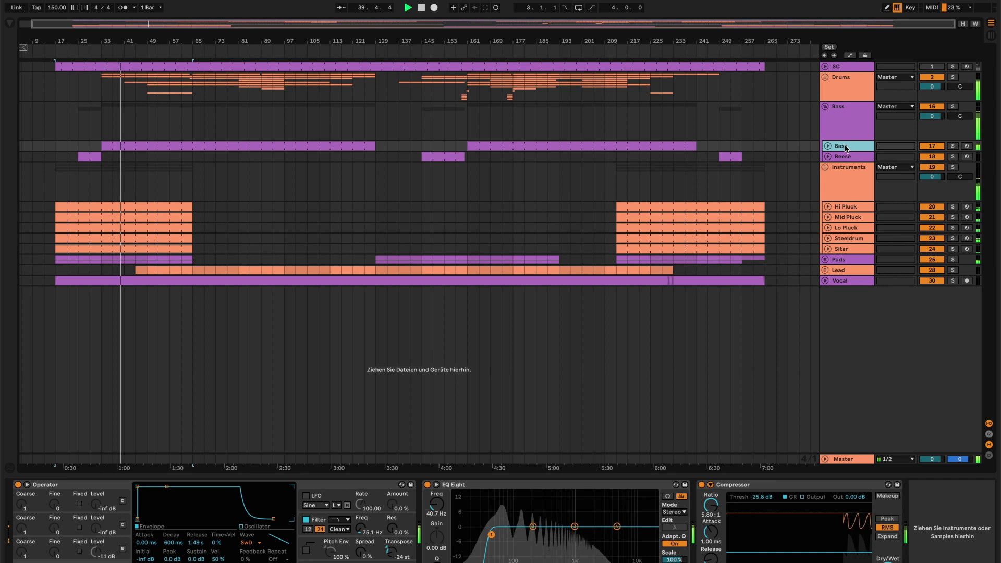
{"action": "double_click", "coordinate": [161, 145]}
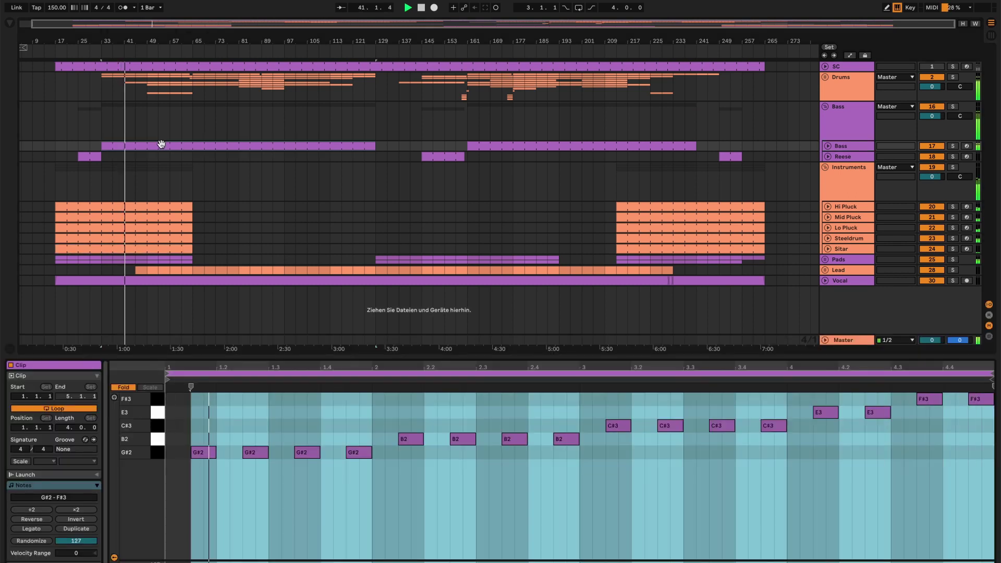
{"action": "left_click", "coordinate": [799, 132]}
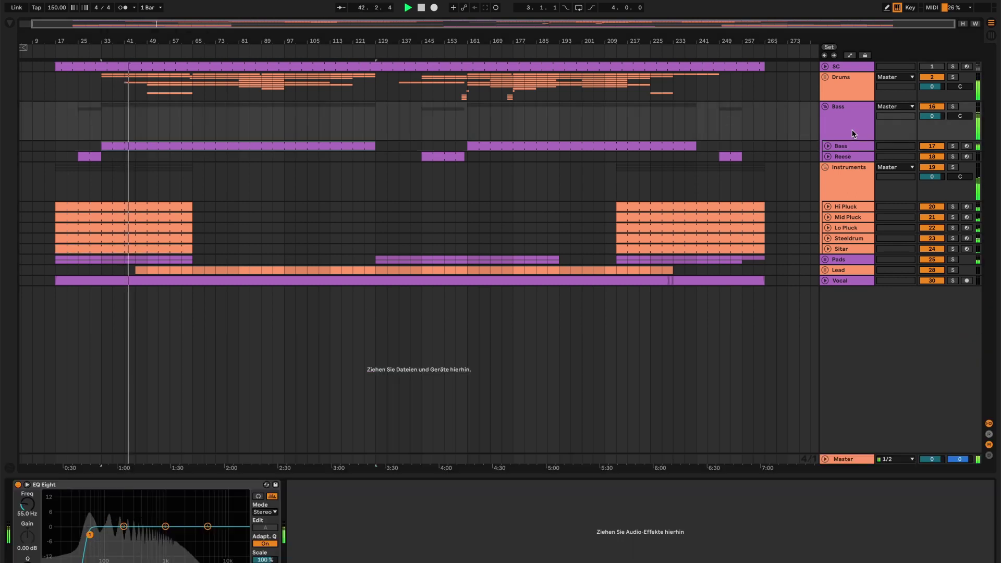
- Fold the Instruments group, inspect the devices and MIDI clip notes of the track inside the Lead group, and fold Lead again
{"action": "left_click", "coordinate": [825, 167]}
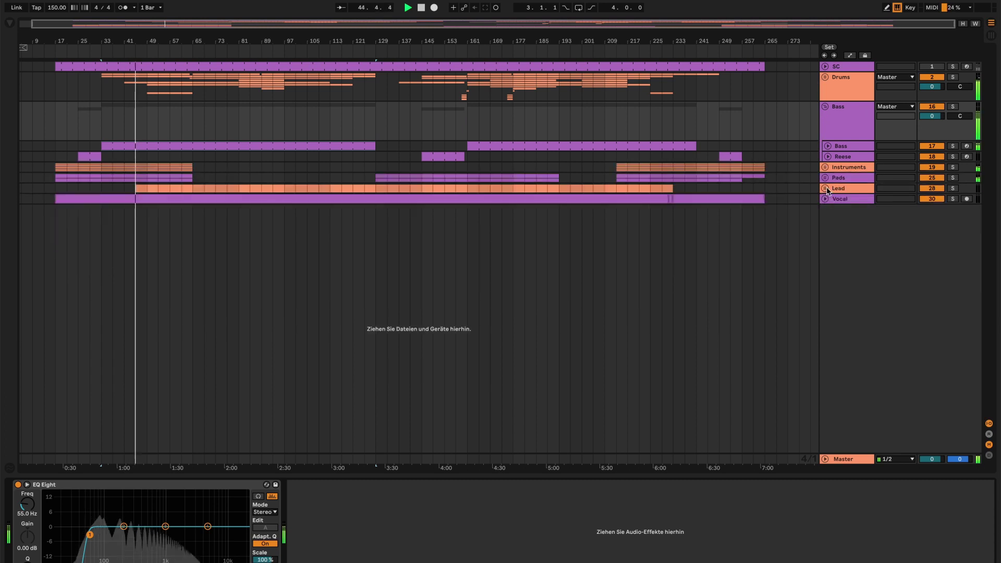
{"action": "left_click", "coordinate": [825, 188]}
{"action": "left_click", "coordinate": [834, 227]}
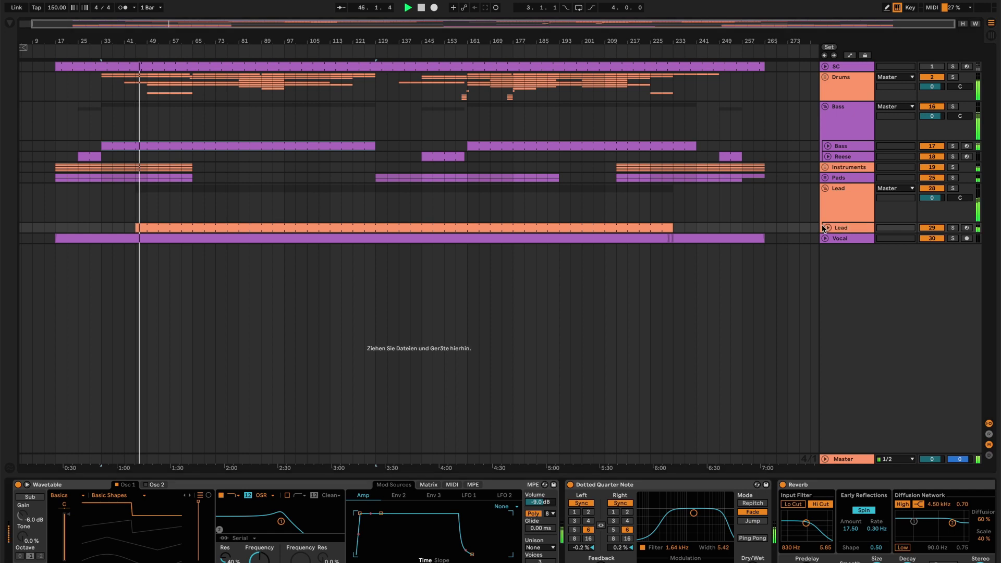
{"action": "double_click", "coordinate": [153, 231]}
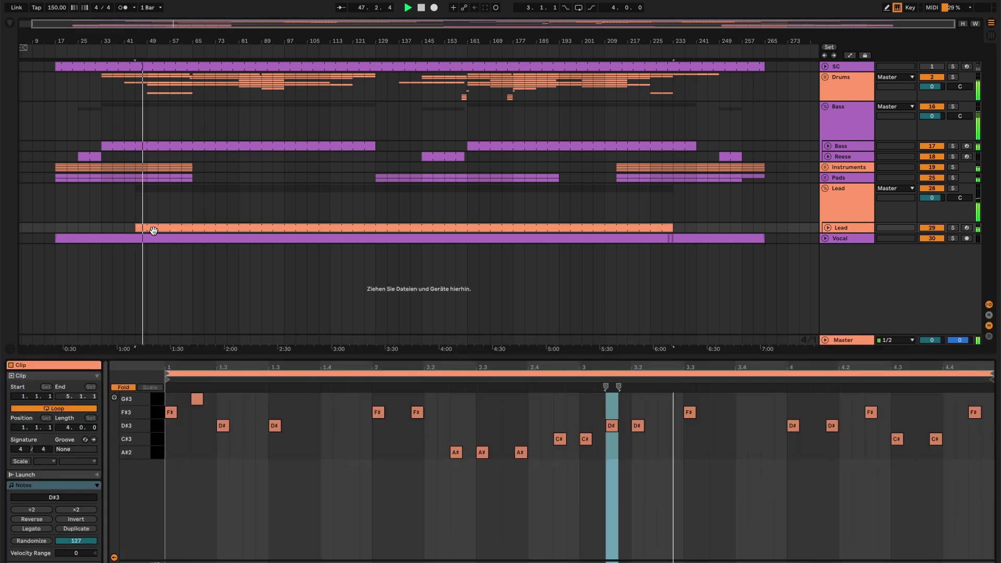
{"action": "left_click", "coordinate": [825, 189]}
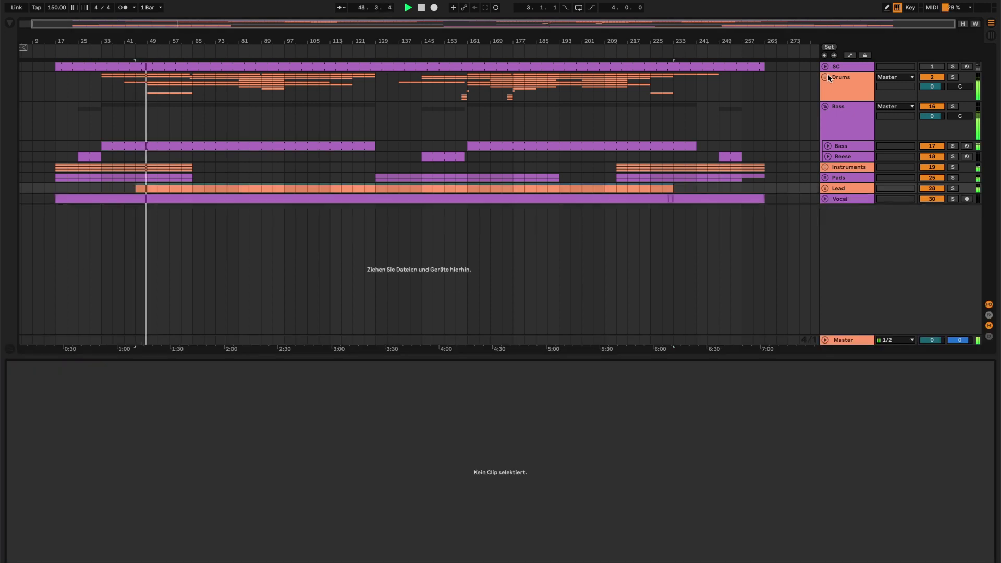
- Unfold the Drums group and review its effects and the device chains of the tracks from Kick through Hat
{"action": "left_click", "coordinate": [827, 78]}
{"action": "left_click", "coordinate": [844, 106]}
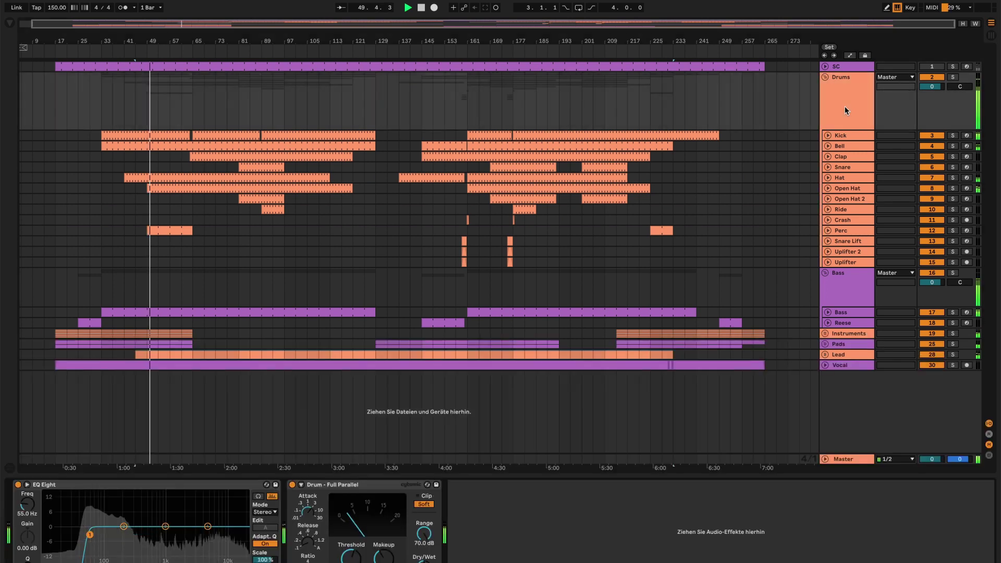
{"action": "left_click", "coordinate": [839, 137]}
{"action": "key", "text": "Down"}
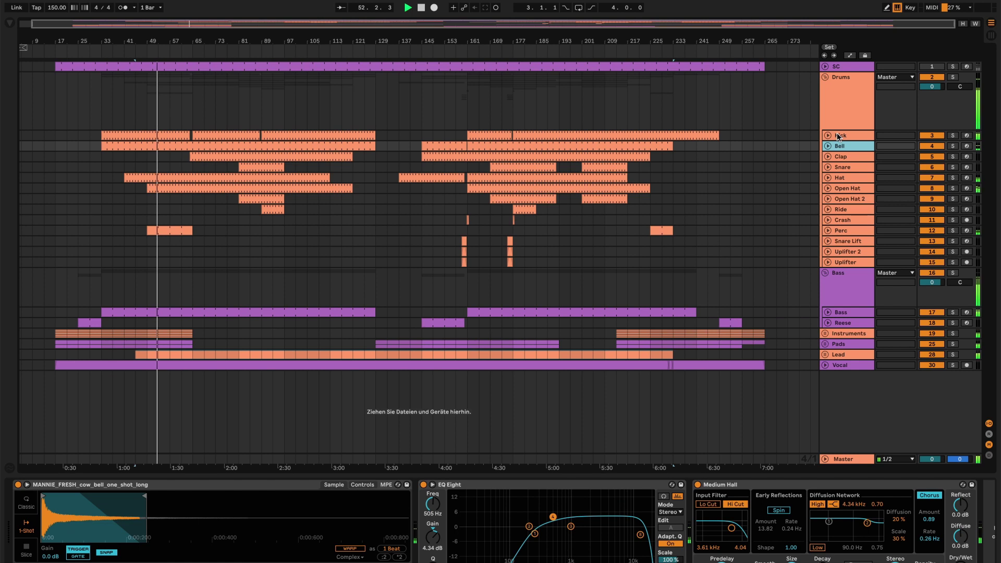
{"action": "key", "text": "Down"}
{"action": "key", "text": "Down"}
{"action": "key", "text": "Down"}
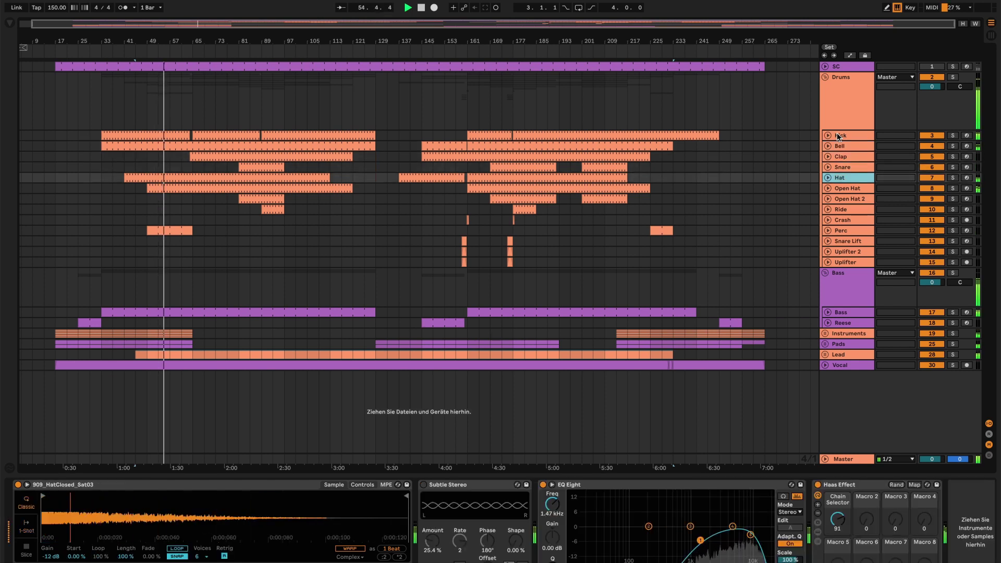
- Review the device chains of the drum tracks from Open Hat through Perc and the Drums group's effects, and fold the group
{"action": "key", "text": "Down"}
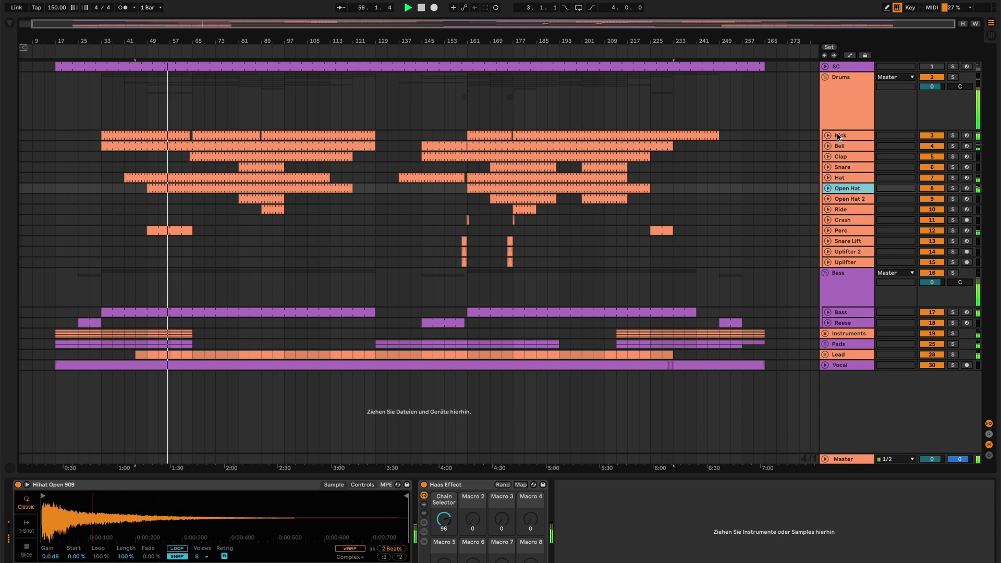
{"action": "key", "text": "Down"}
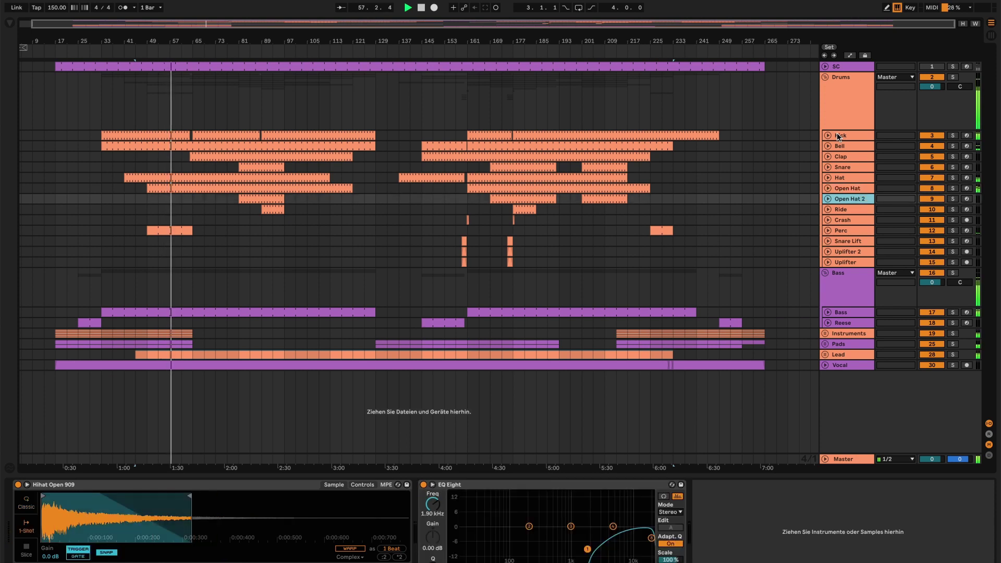
{"action": "key", "text": "Down"}
{"action": "key", "text": "Down"}
{"action": "key", "text": "Down"}
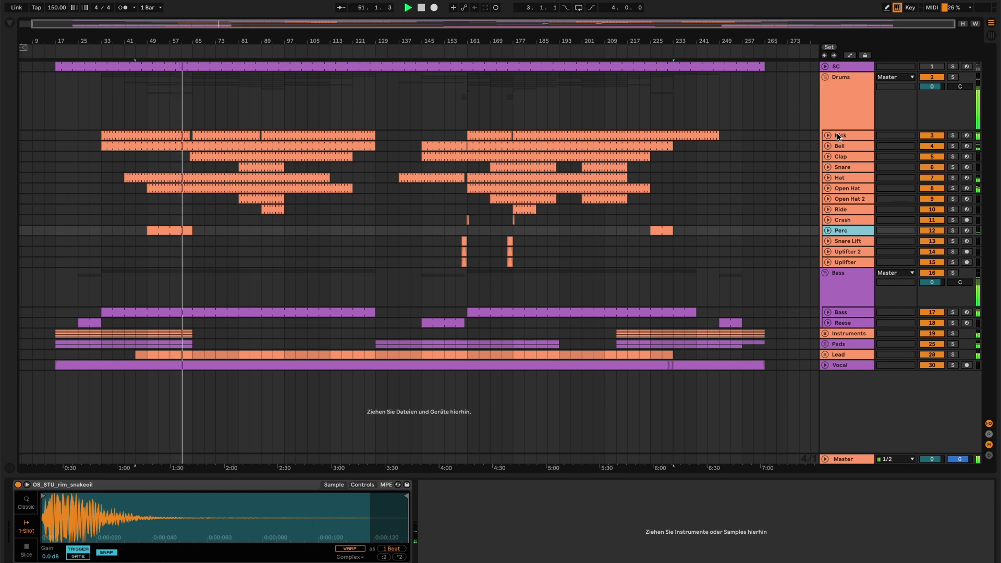
{"action": "left_click", "coordinate": [839, 106]}
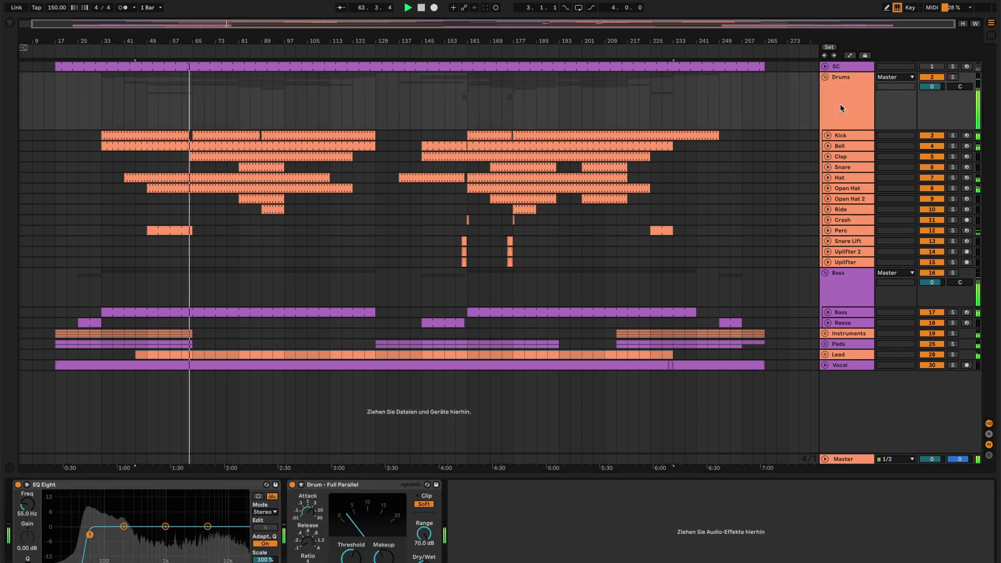
{"action": "left_click", "coordinate": [827, 76]}
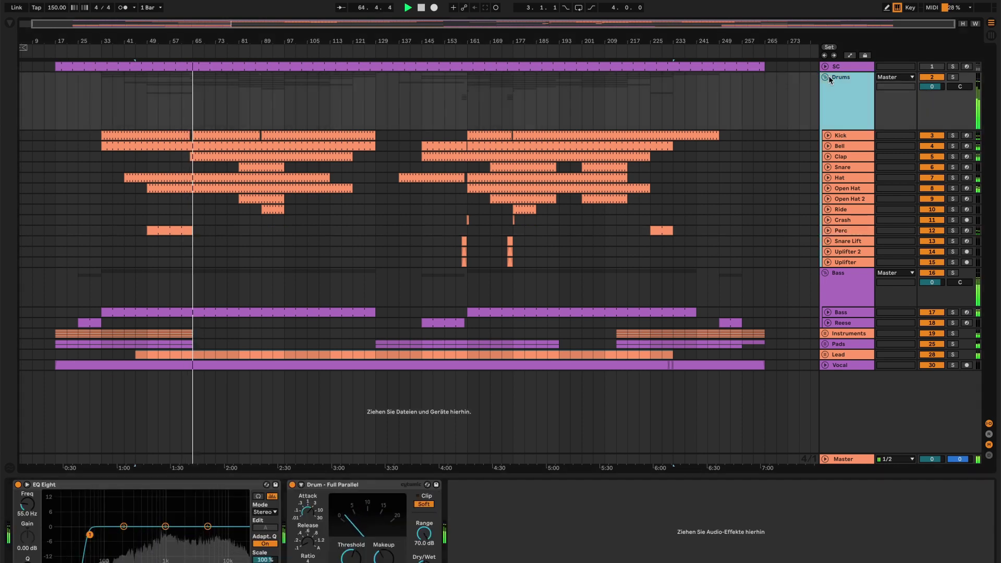
{"action": "left_click", "coordinate": [825, 77]}
- Show the device chains of the Bass group, the Bass track and the Reese track in turn
{"action": "left_click", "coordinate": [830, 117]}
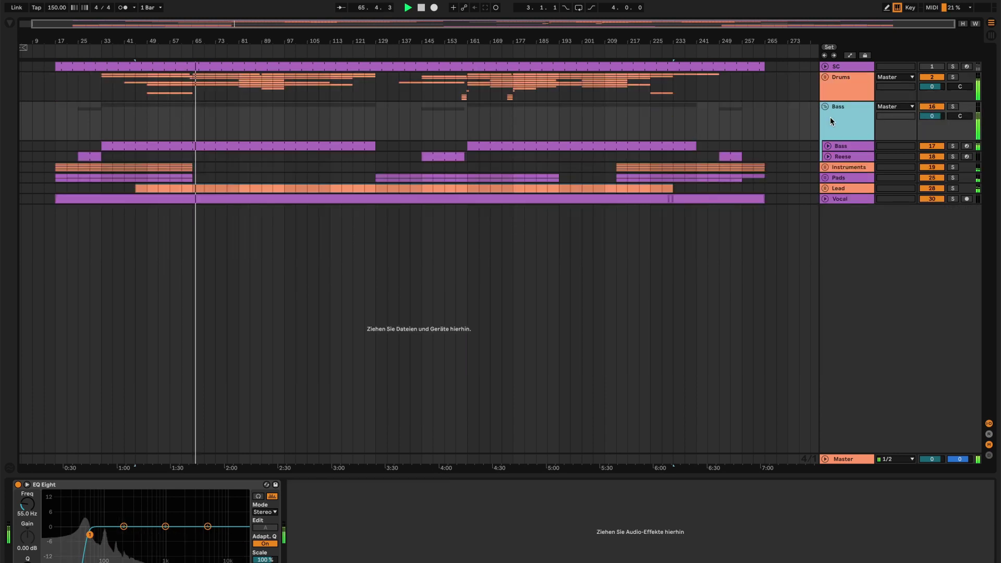
{"action": "left_click", "coordinate": [840, 146]}
{"action": "left_click", "coordinate": [841, 157]}
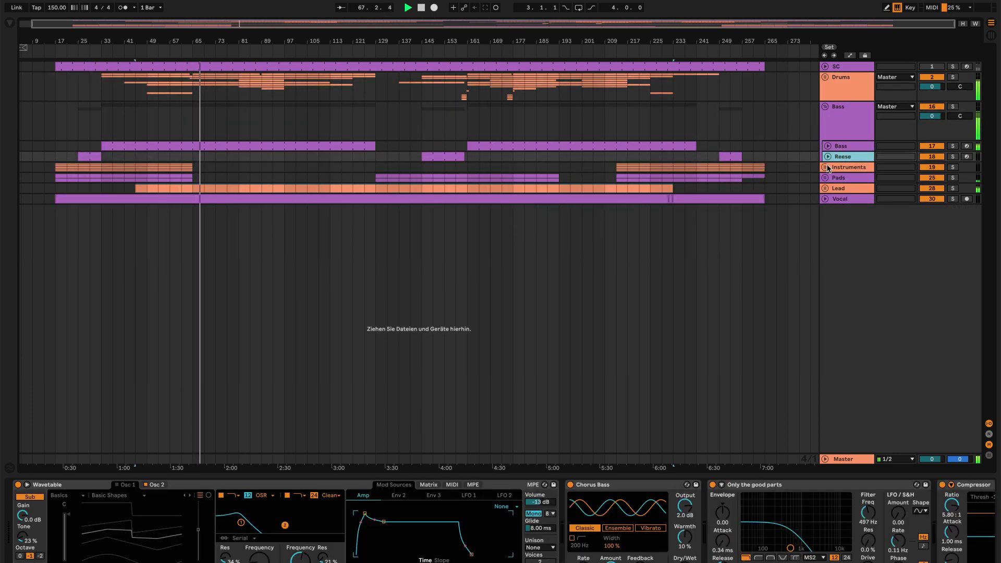
- Unfold the Instruments and Lead groups, expand the Lead track, and show the device chains of the Lead track and group
{"action": "left_click", "coordinate": [825, 167]}
{"action": "left_click", "coordinate": [824, 269]}
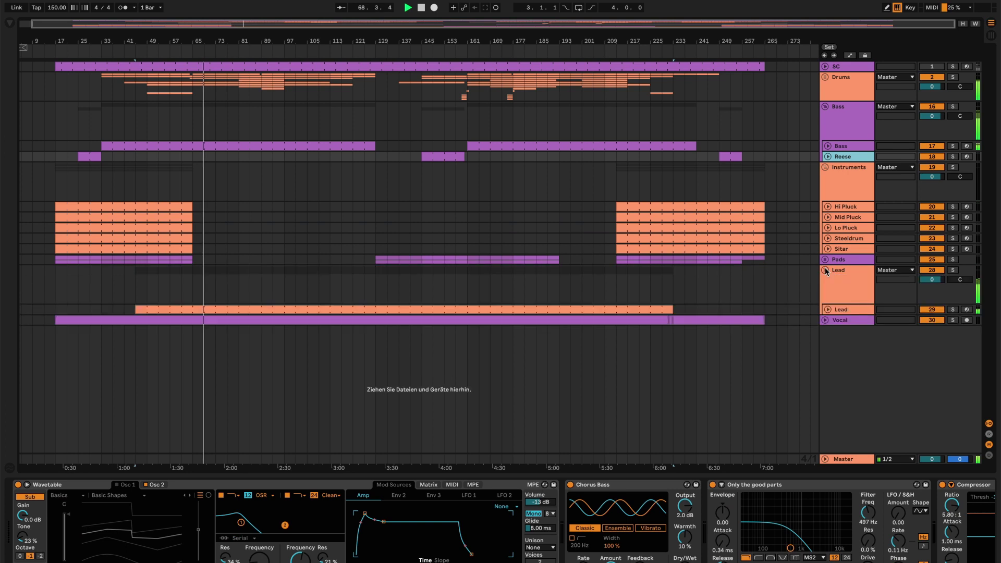
{"action": "left_click", "coordinate": [833, 292]}
{"action": "left_click", "coordinate": [835, 310]}
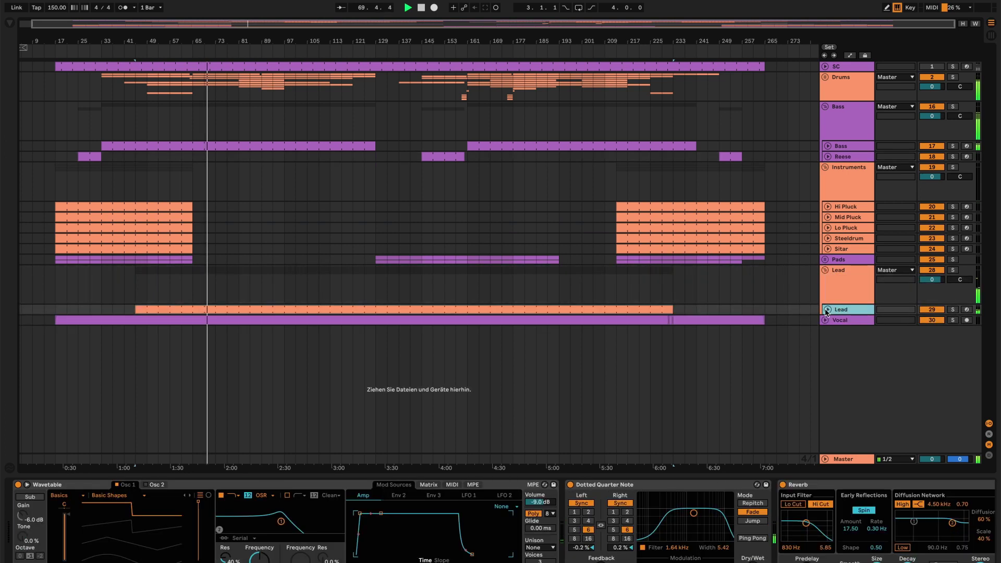
{"action": "left_click", "coordinate": [826, 310]}
{"action": "left_click", "coordinate": [839, 293]}
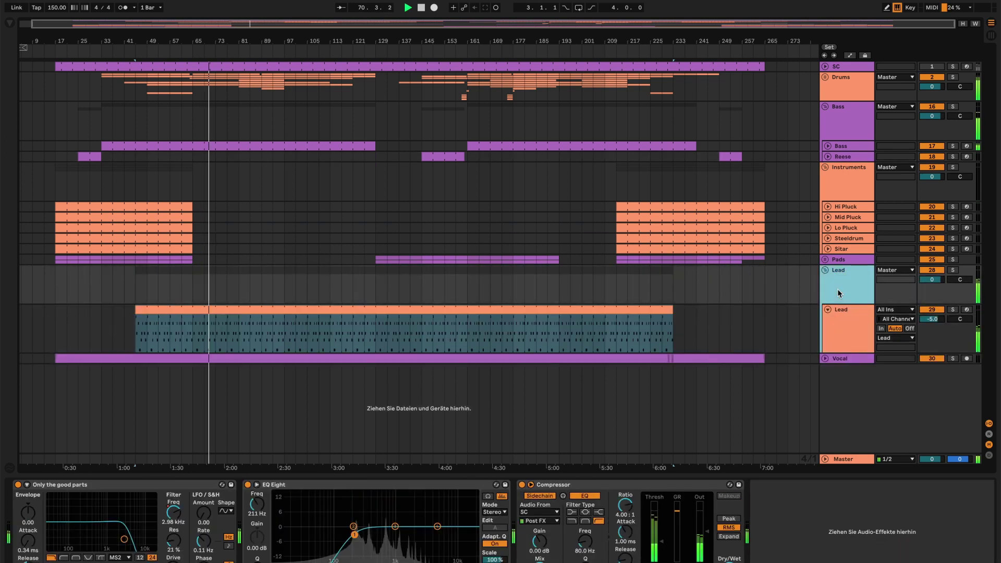
- Display the automation lanes, fold the Bass group, and expand Mid Pluck and Lo Pluck to view their Auto Filter frequency automation
{"action": "left_click", "coordinate": [849, 54]}
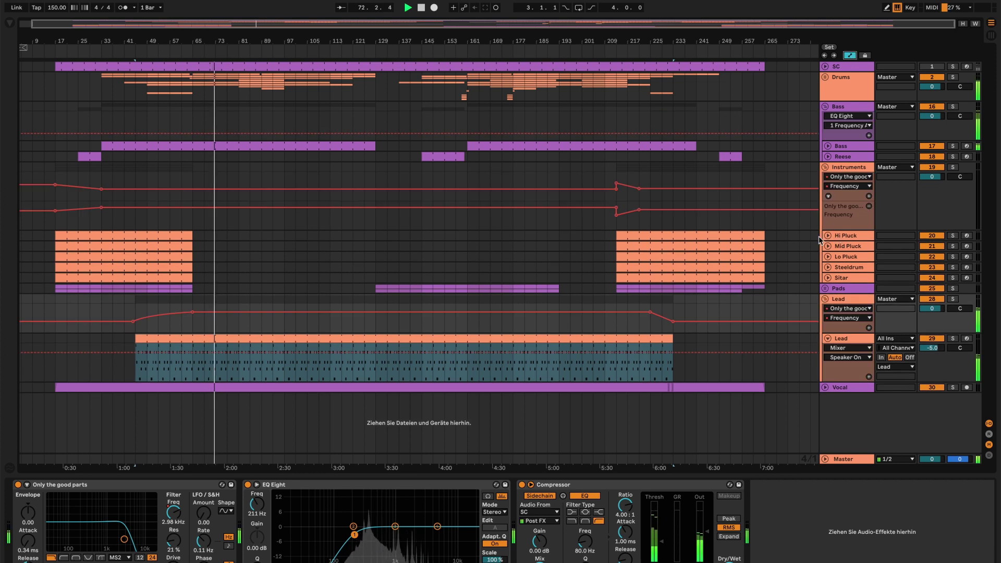
{"action": "left_click", "coordinate": [825, 106]}
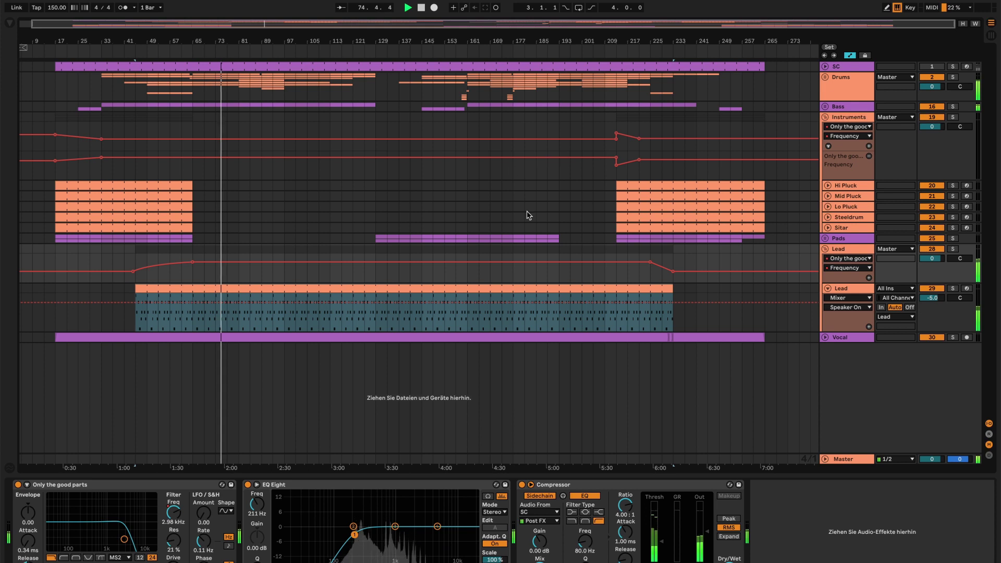
{"action": "left_click", "coordinate": [827, 185]}
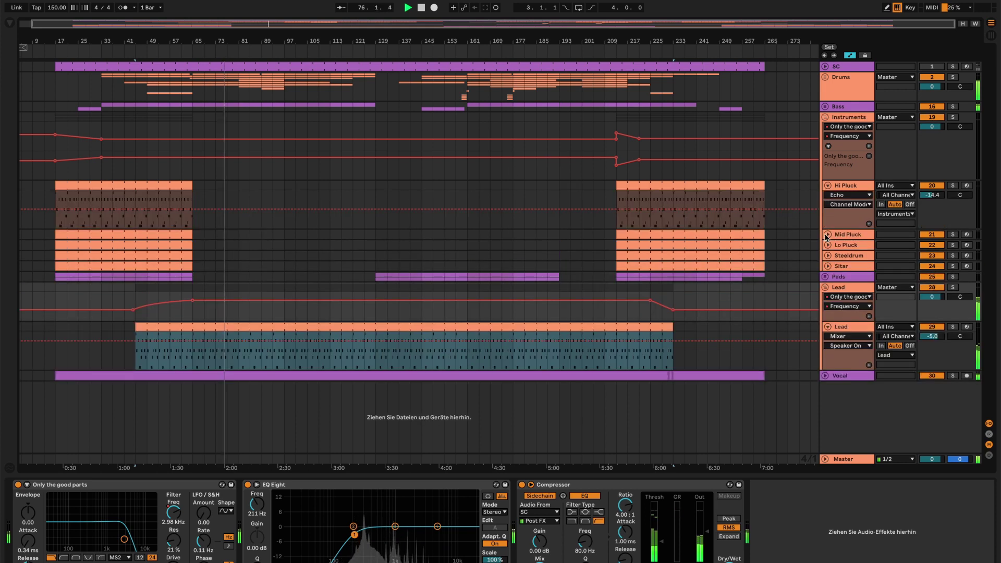
{"action": "left_click", "coordinate": [827, 234]}
{"action": "left_click", "coordinate": [827, 185]}
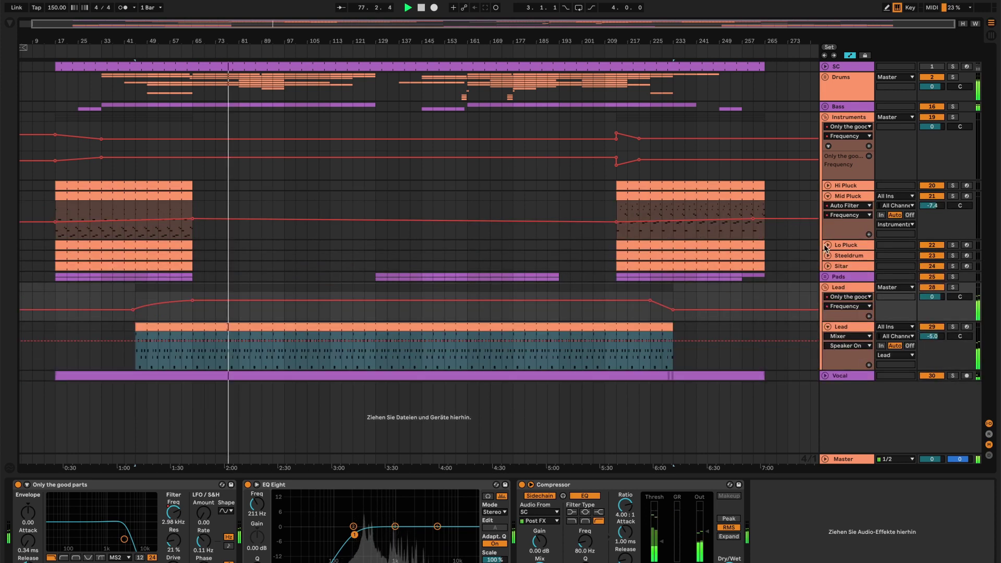
{"action": "left_click", "coordinate": [827, 244]}
{"action": "left_click", "coordinate": [827, 285]}
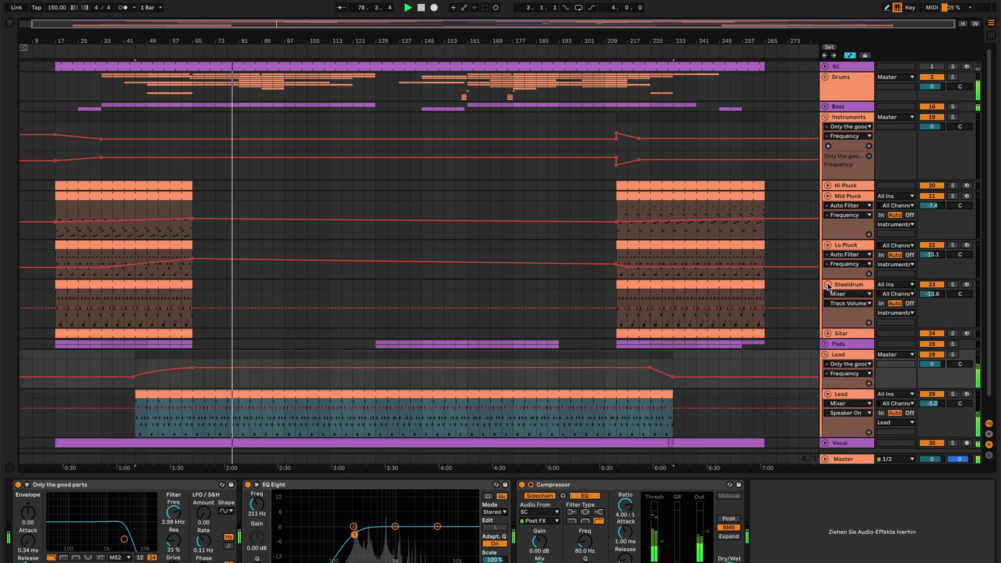
{"action": "left_click", "coordinate": [827, 284]}
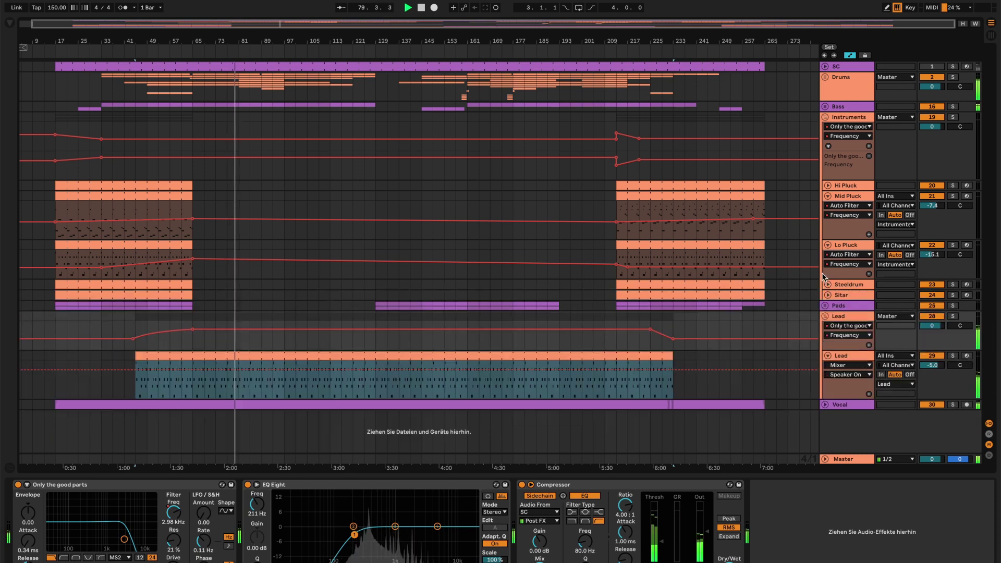
- Unfold the Pads group to view the automation on the Noise Pad and Pad tracks
{"action": "left_click", "coordinate": [826, 317]}
{"action": "left_click", "coordinate": [825, 306]}
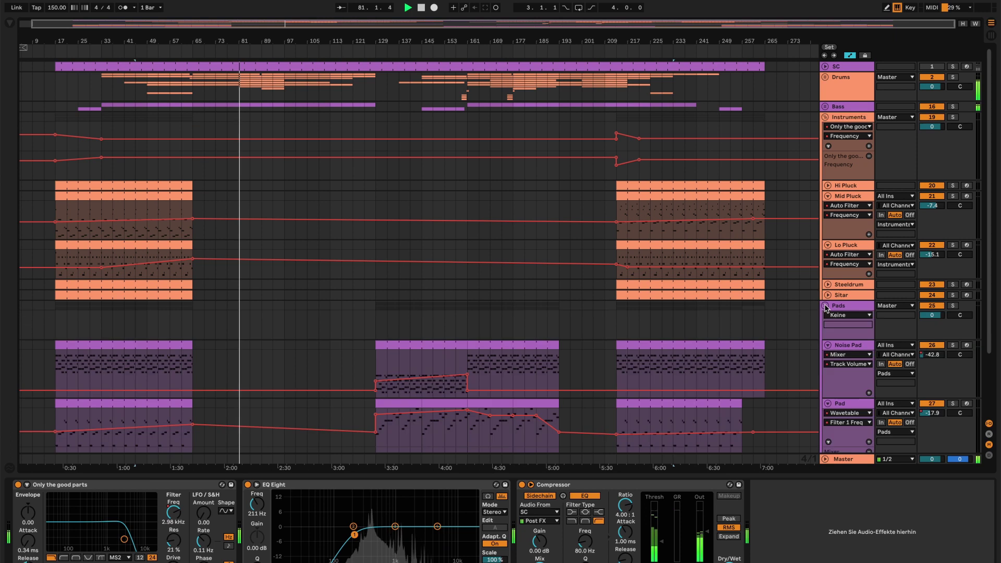
- Collapse the Lo Pluck and Mid Pluck tracks and fold the Instruments group
{"action": "left_click", "coordinate": [827, 245]}
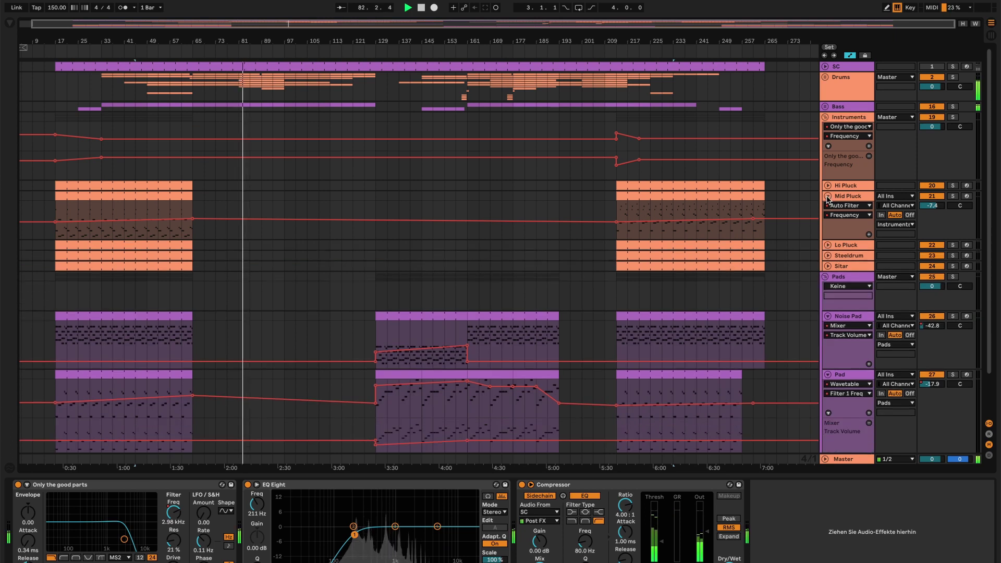
{"action": "left_click", "coordinate": [827, 196]}
{"action": "left_click", "coordinate": [825, 118]}
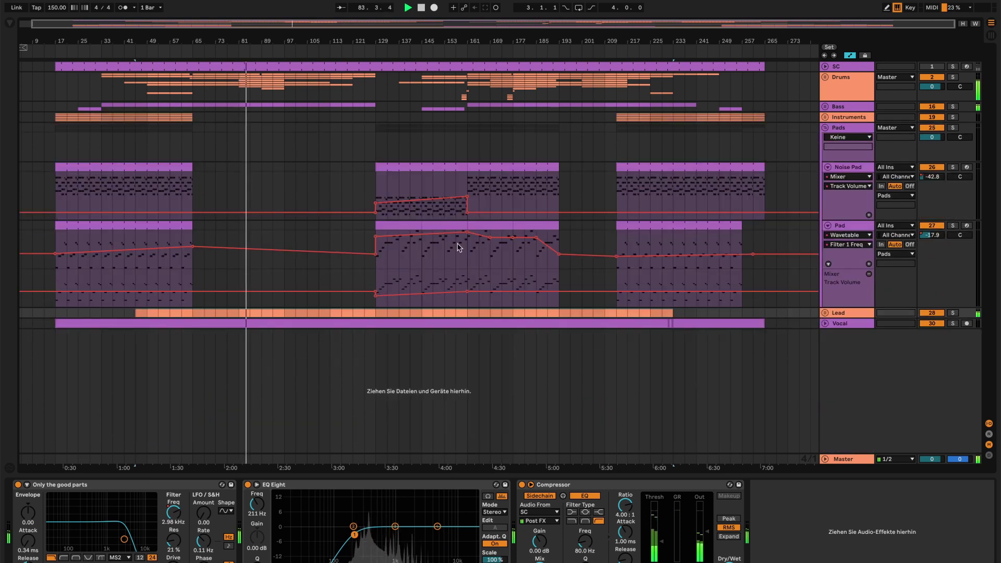
- Unfold the Lead group, collapse its Lead track, view the MIDI notes of a Lead clip, and fold the group again
{"action": "left_click", "coordinate": [824, 312]}
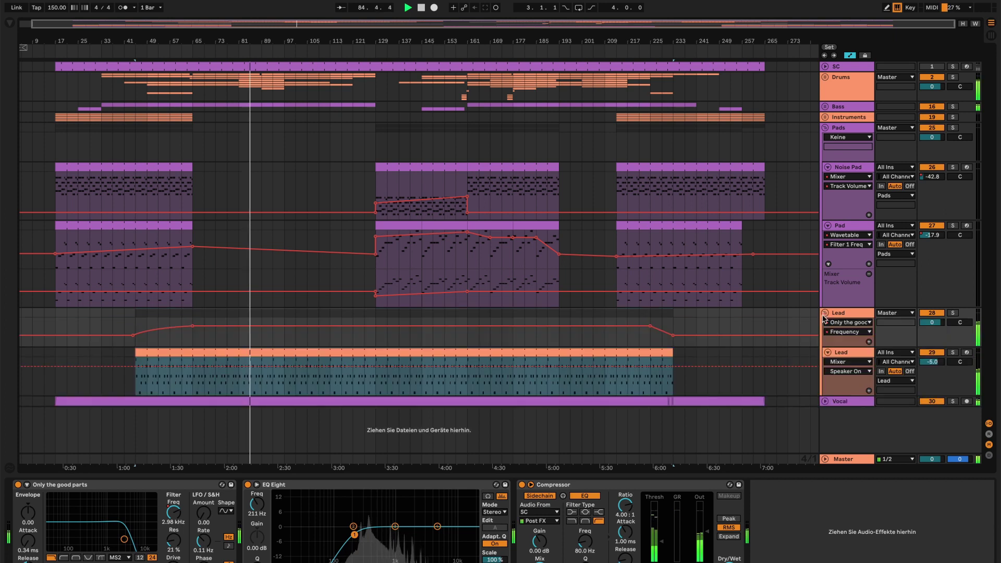
{"action": "left_click", "coordinate": [827, 352]}
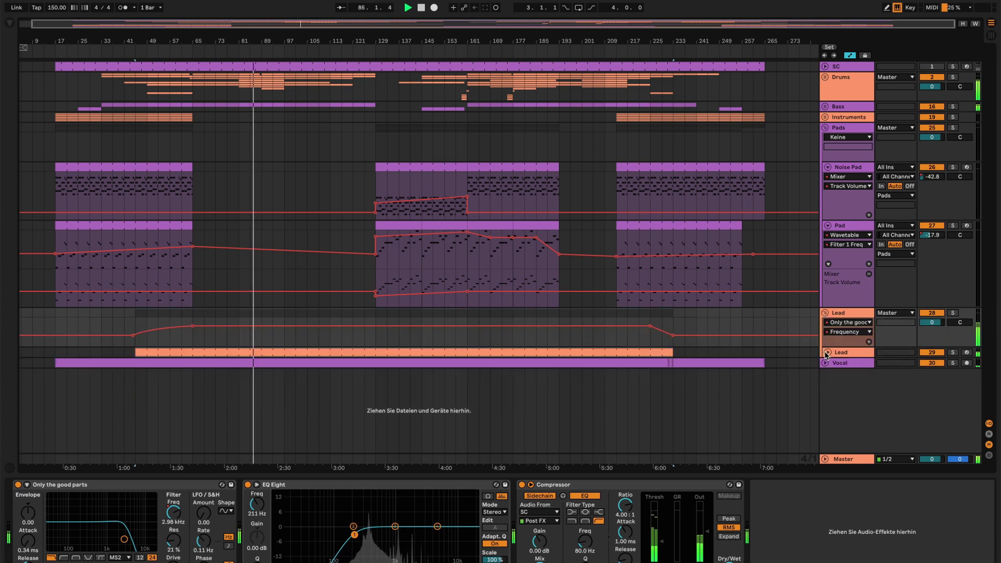
{"action": "double_click", "coordinate": [600, 353]}
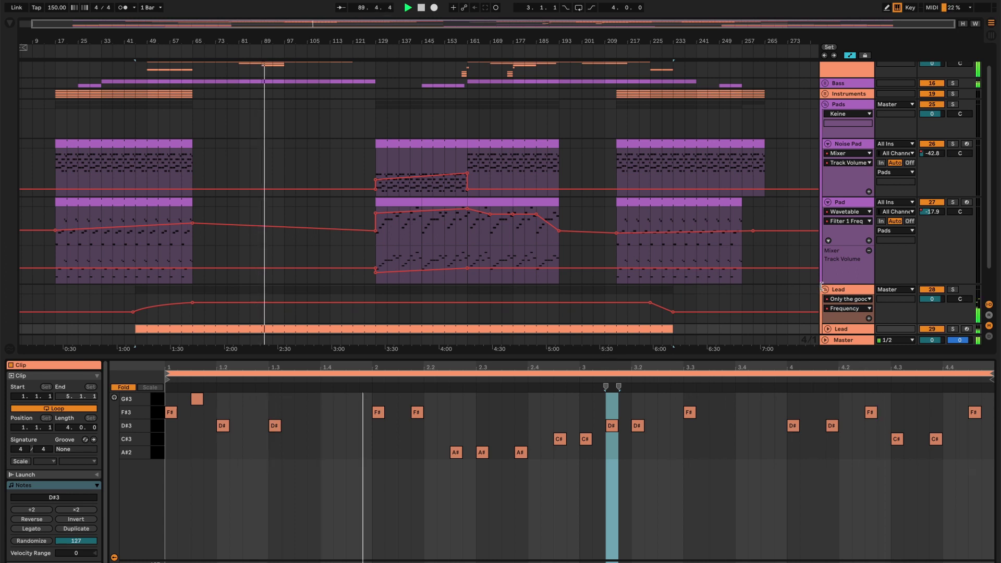
{"action": "left_click", "coordinate": [786, 295]}
{"action": "scroll", "coordinate": [839, 122], "scroll_direction": "up", "scroll_amount": 2}
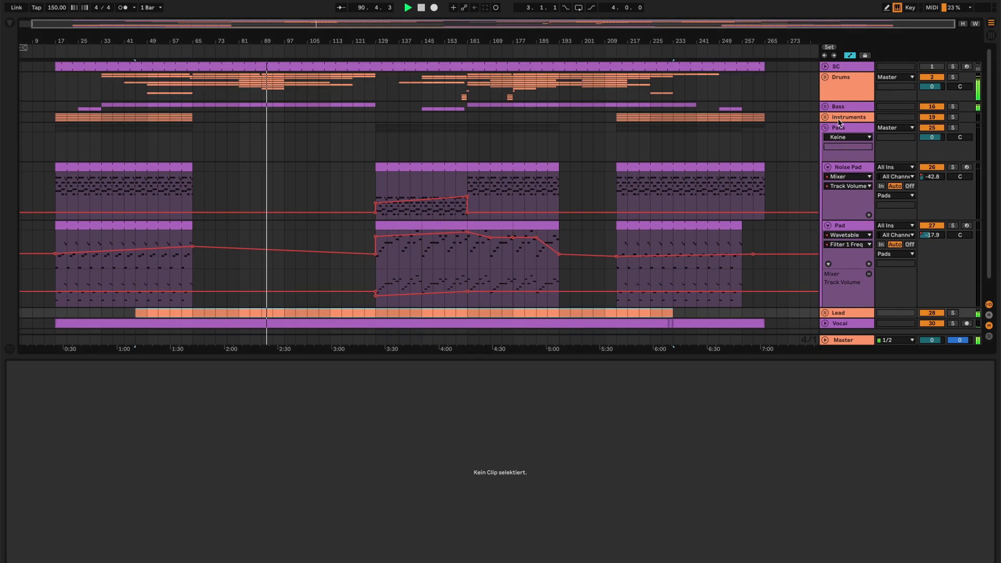
- Unfold the Drums group and view the MIDI notes of the Snare, Open Hat 2 and Ride clips, plus the Ride track's devices
{"action": "left_click", "coordinate": [824, 77]}
{"action": "left_click", "coordinate": [279, 165]}
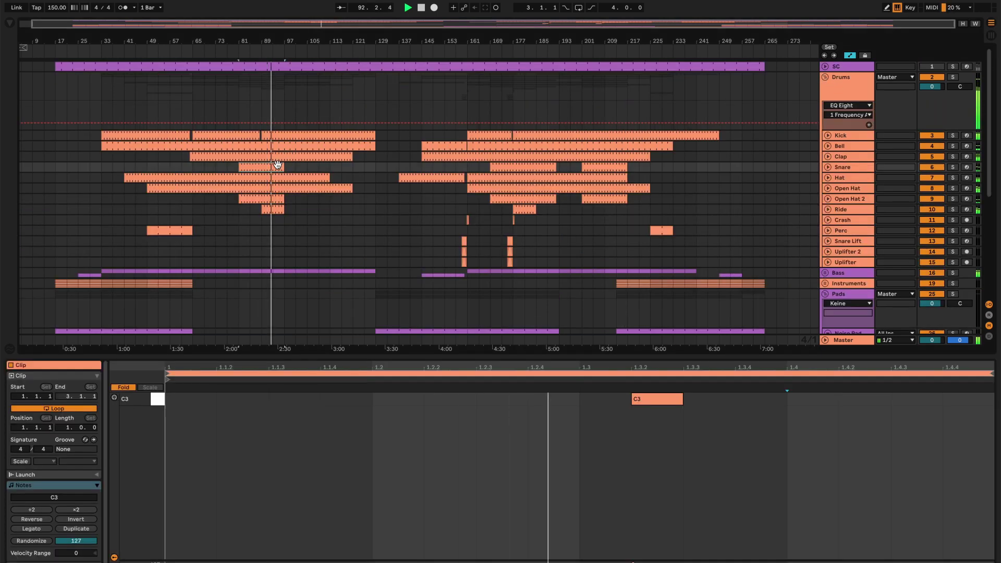
{"action": "left_click", "coordinate": [845, 188]}
{"action": "left_click", "coordinate": [281, 202]}
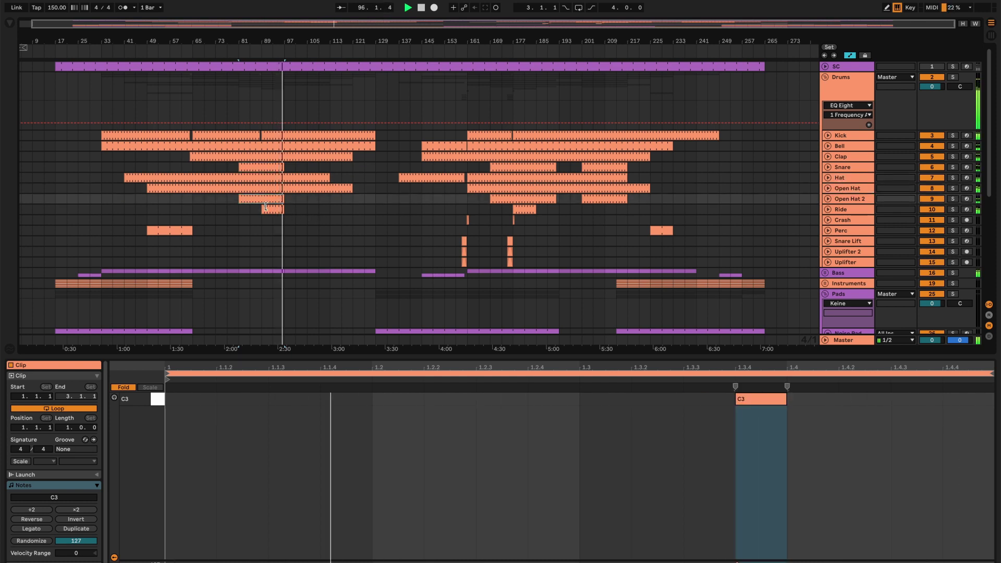
{"action": "left_click", "coordinate": [269, 209]}
{"action": "left_click", "coordinate": [840, 209]}
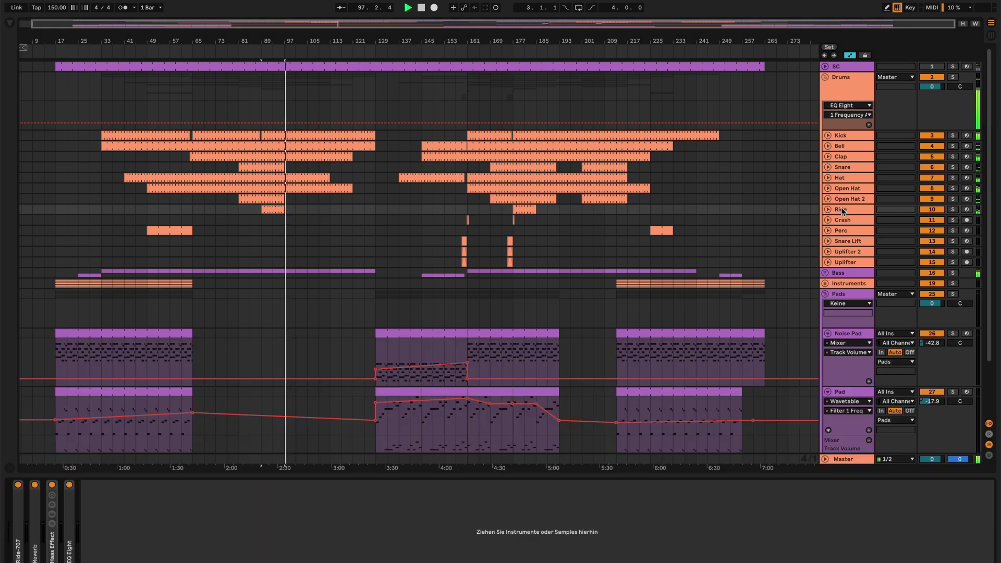
- Show the device chains of the drum tracks one by one from Open Hat 2 up to Kick
{"action": "left_click", "coordinate": [846, 199]}
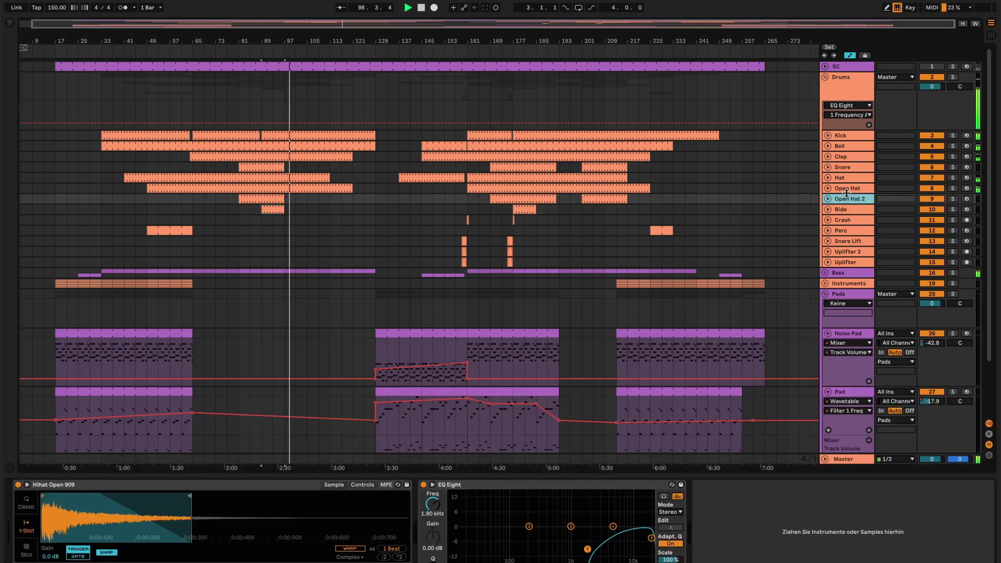
{"action": "left_click", "coordinate": [846, 188]}
{"action": "left_click", "coordinate": [849, 179]}
{"action": "key", "text": "Up"}
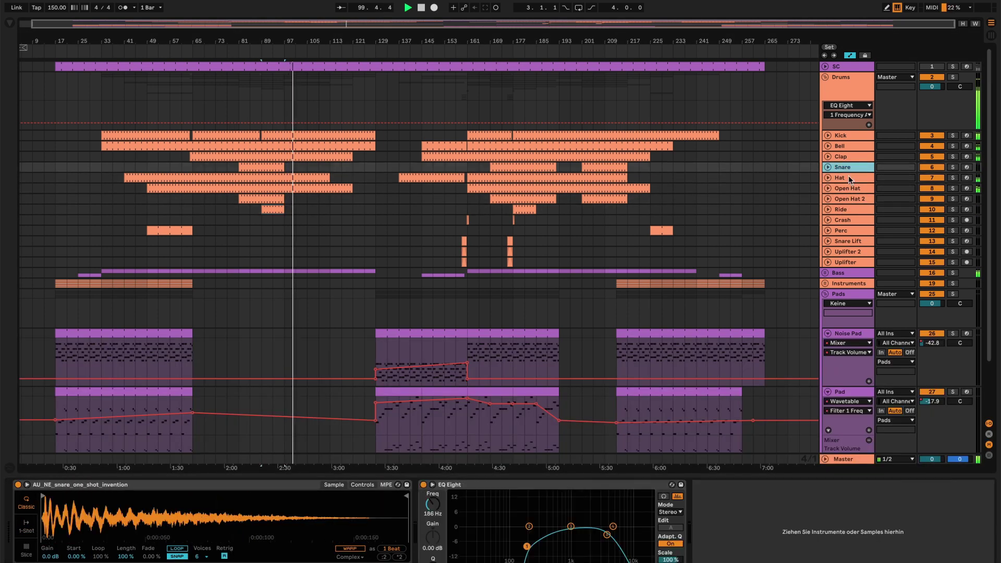
{"action": "key", "text": "Up"}
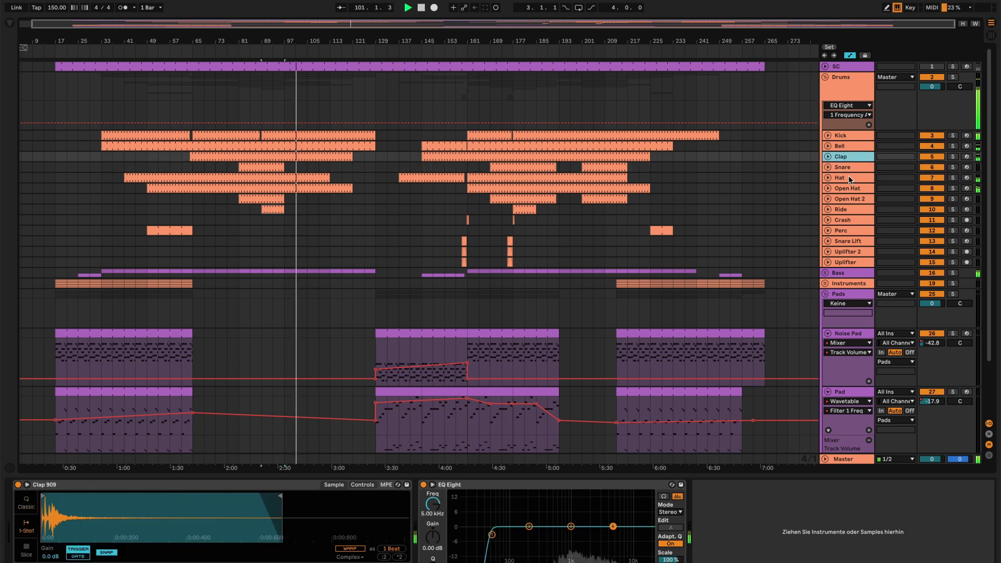
{"action": "key", "text": "Up"}
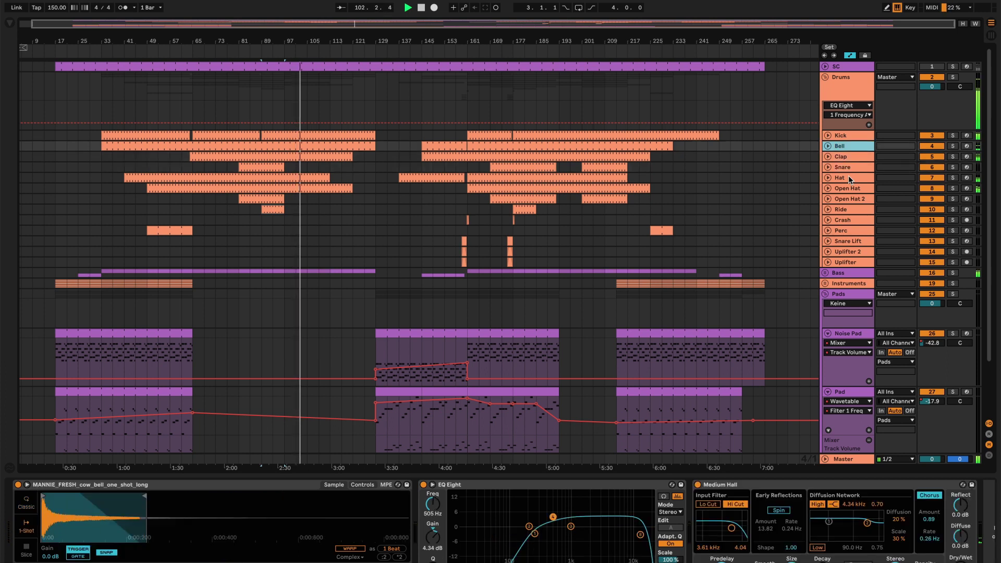
{"action": "key", "text": "Up"}
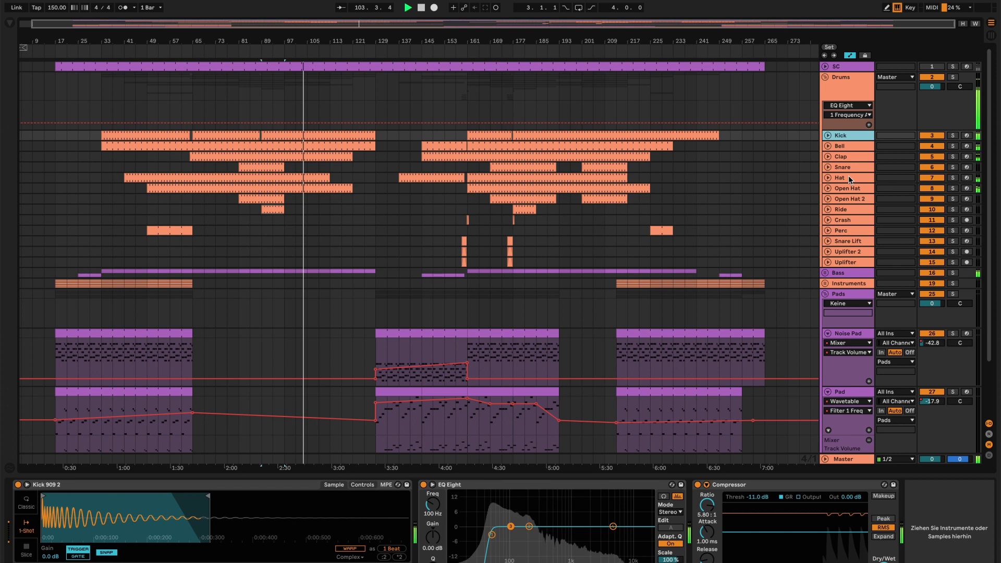
- Go back through the device chains of the Bell, Clap, Snare, Hat, Open Hat and Open Hat 2 tracks
{"action": "key", "text": "Down"}
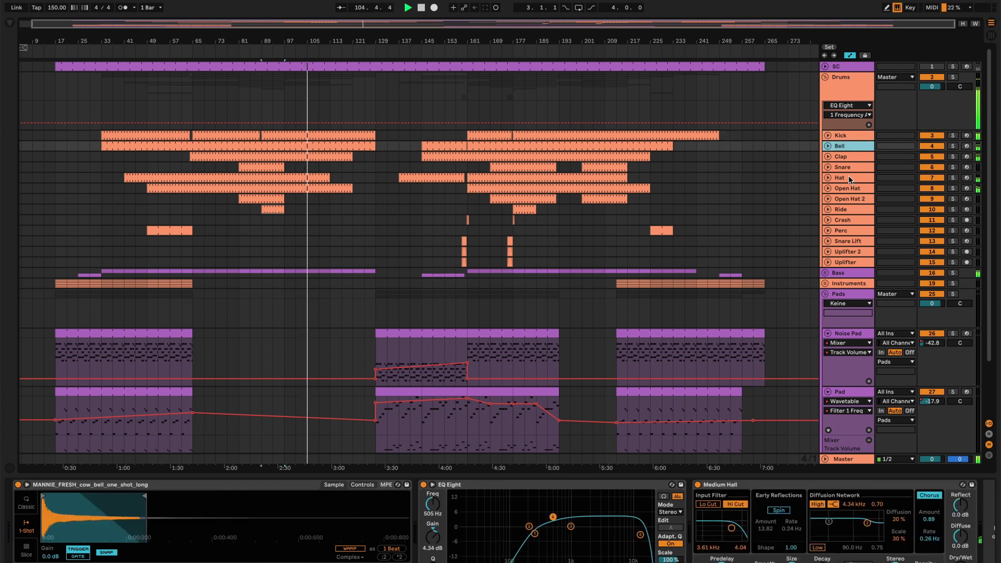
{"action": "key", "text": "Down"}
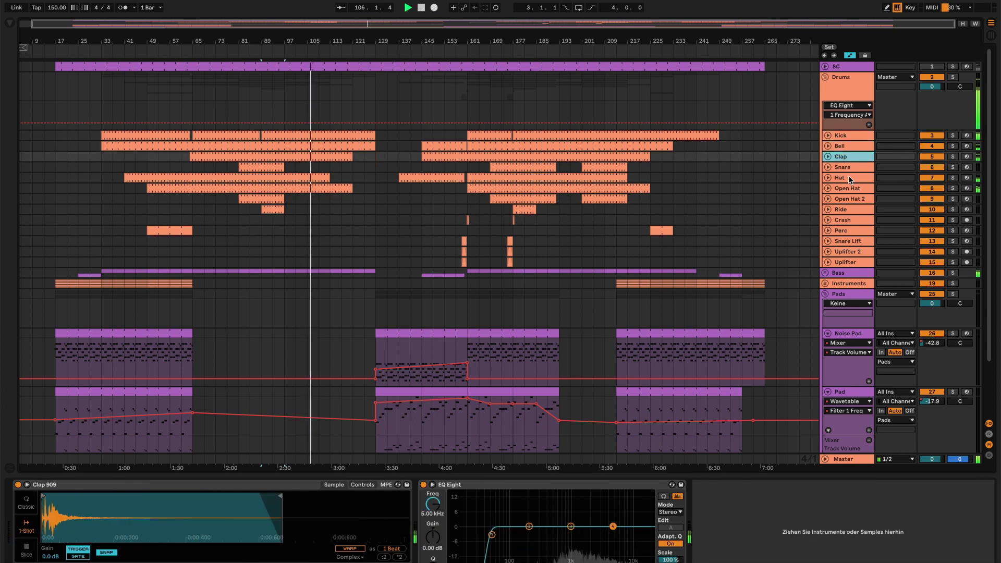
{"action": "key", "text": "Down"}
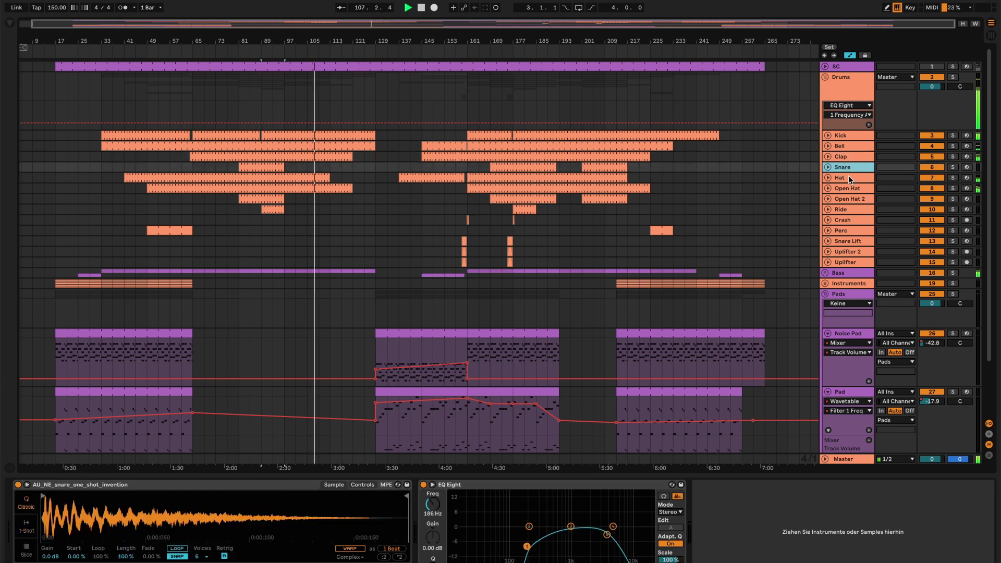
{"action": "key", "text": "Down"}
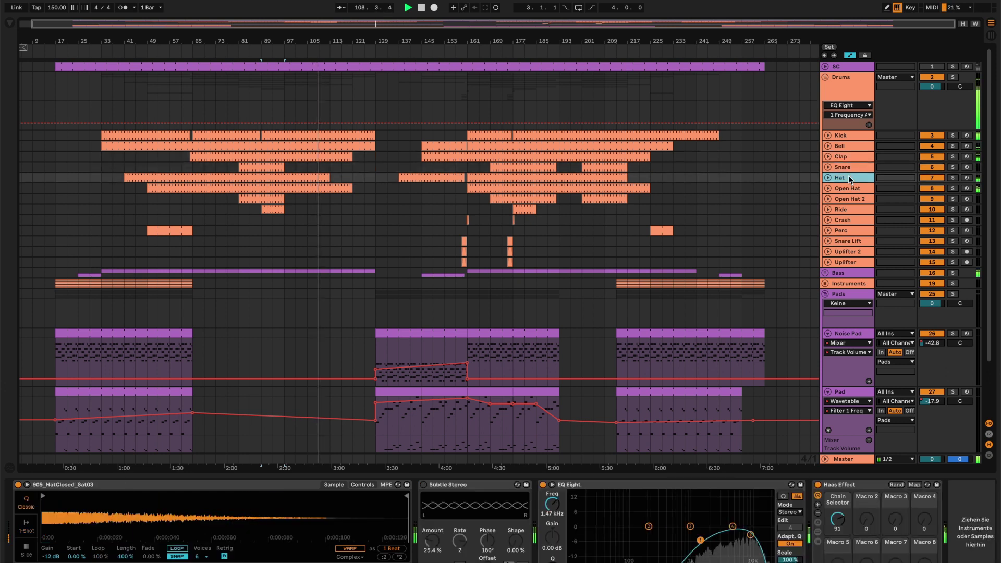
{"action": "key", "text": "Down"}
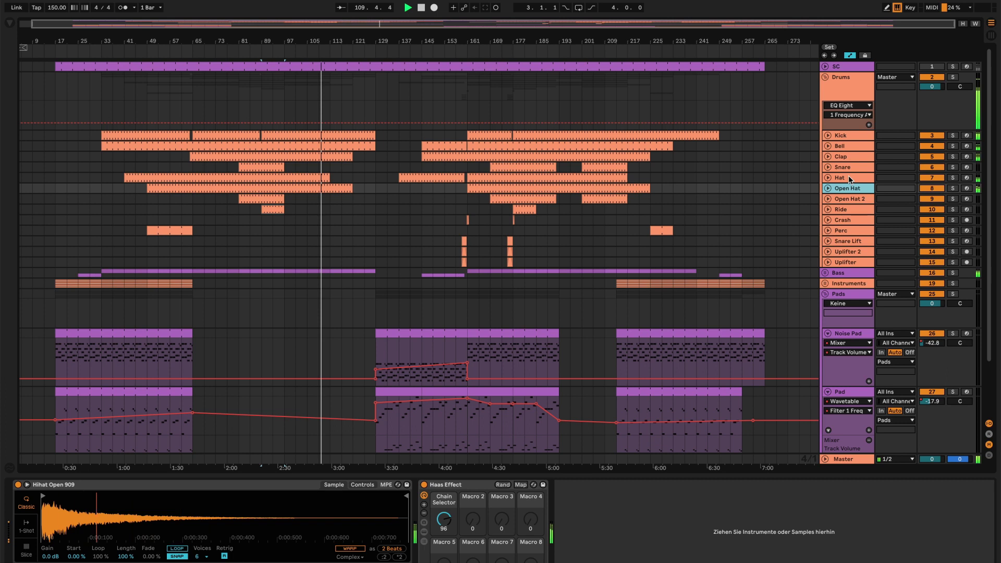
{"action": "key", "text": "Down"}
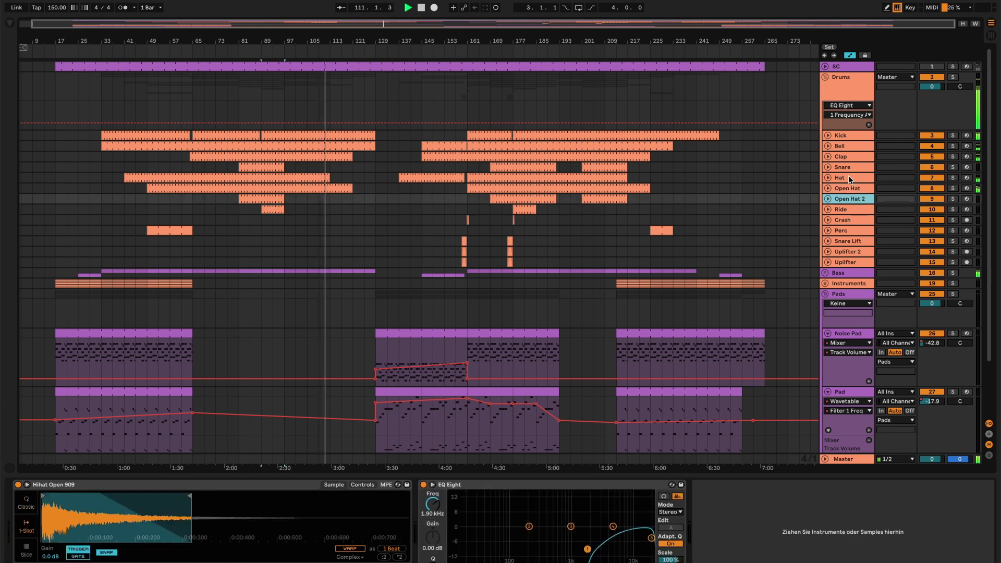
- Show the devices of the remaining drum tracks down to Uplifter and of the Drums group, and fold the group
{"action": "key", "text": "Down"}
{"action": "key", "text": "Down"}
{"action": "key", "text": "Down"}
{"action": "key", "text": "Down"}
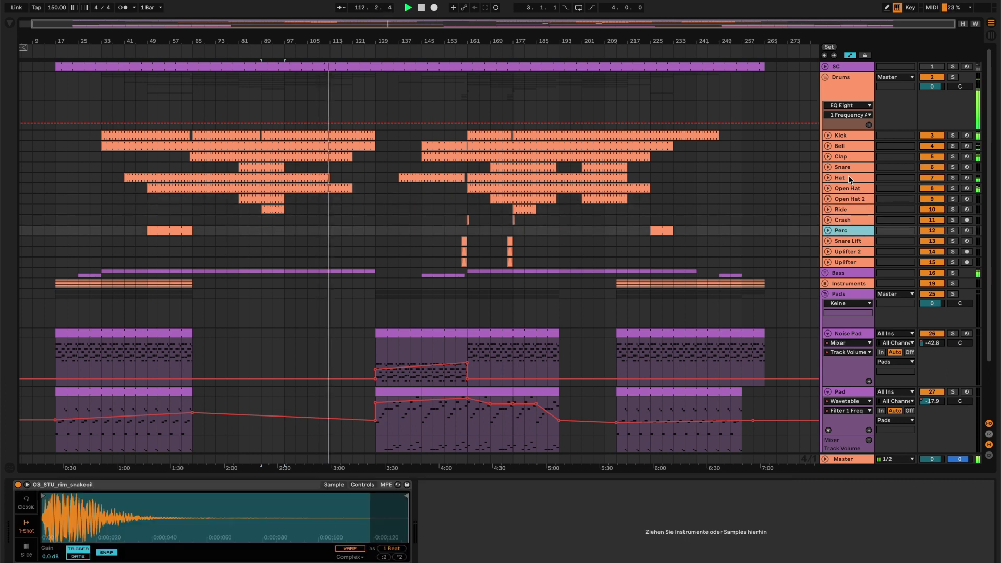
{"action": "key", "text": "Down"}
{"action": "key", "text": "Down"}
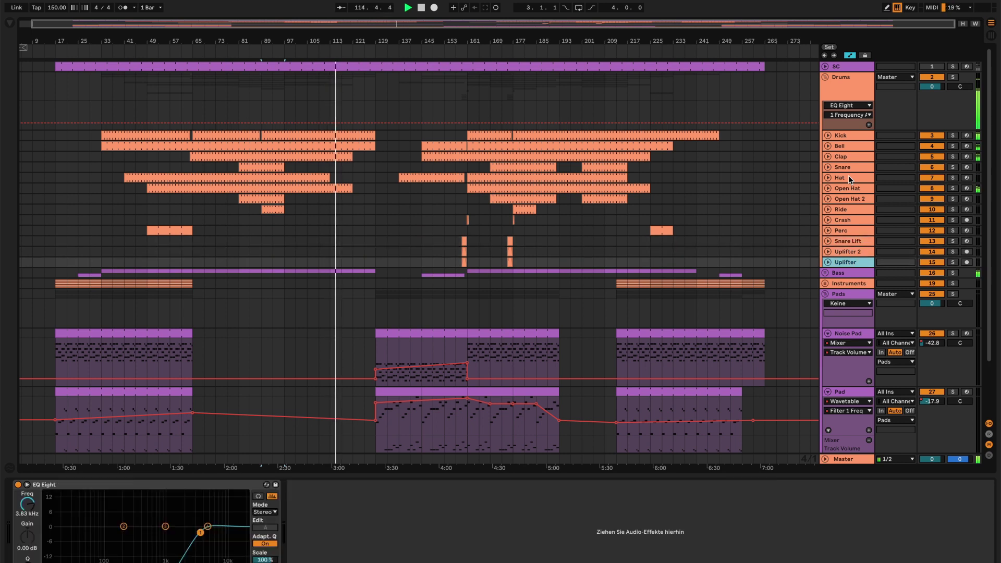
{"action": "left_click", "coordinate": [840, 80]}
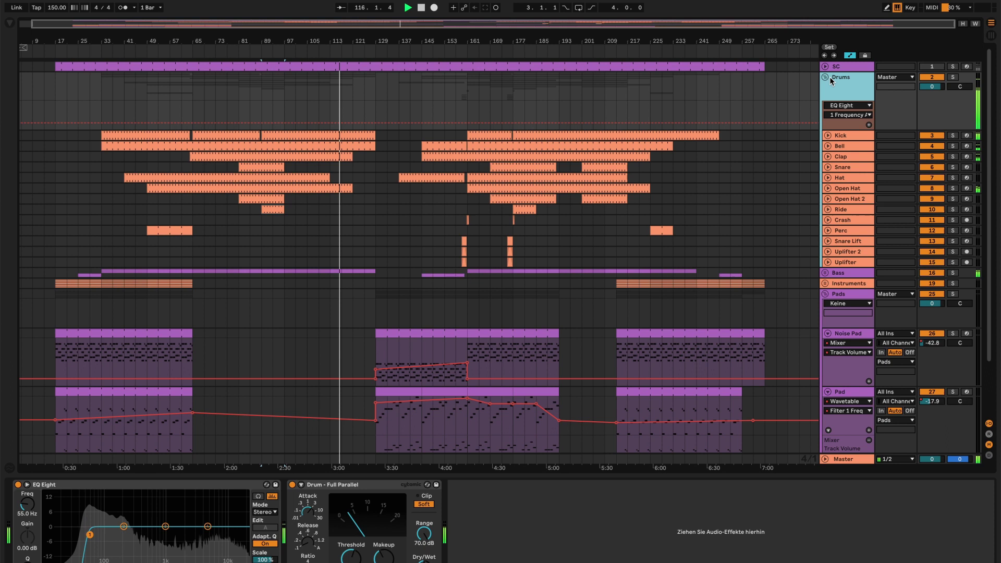
{"action": "left_click", "coordinate": [825, 77]}
- Show the Bass group's devices, unfold the group, and compare the device chains of its Bass and Reese tracks
{"action": "key", "text": "Down"}
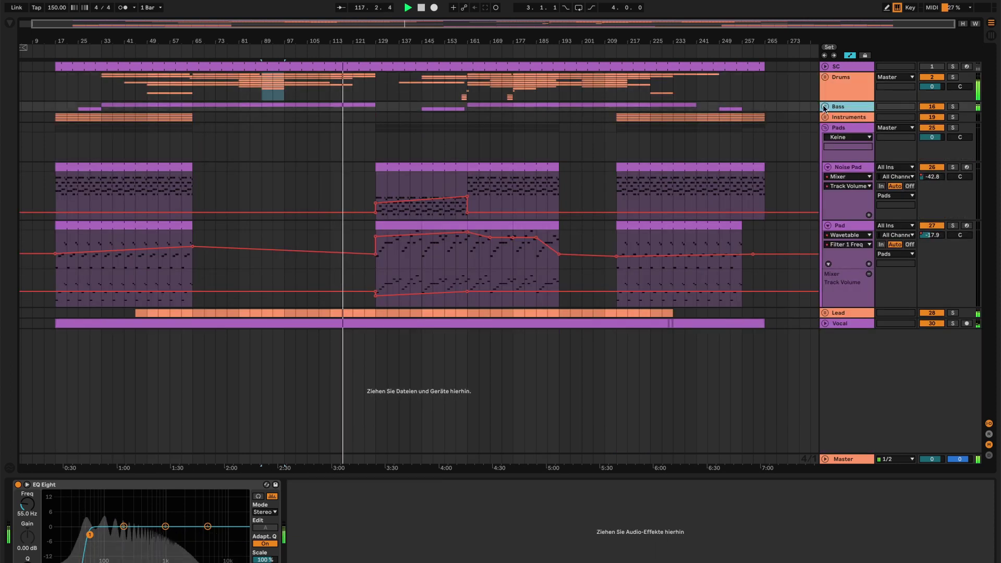
{"action": "left_click", "coordinate": [825, 107]}
{"action": "left_click", "coordinate": [839, 146]}
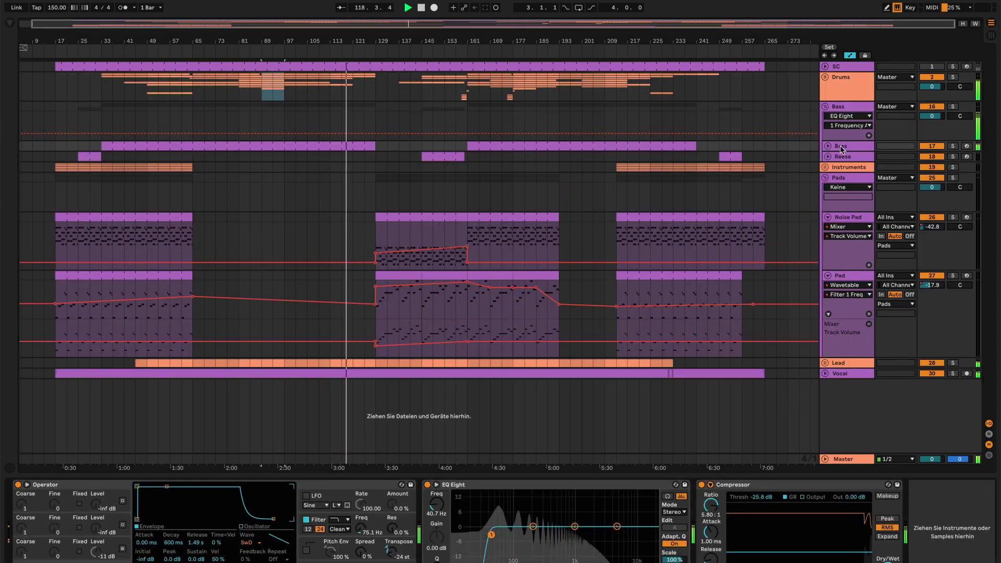
{"action": "key", "text": "Down"}
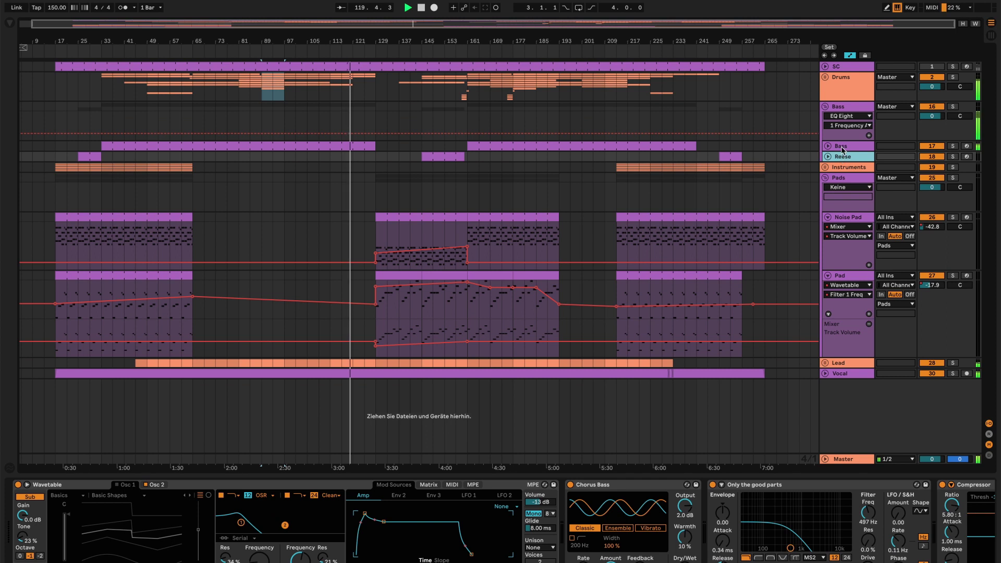
{"action": "key", "text": "Up"}
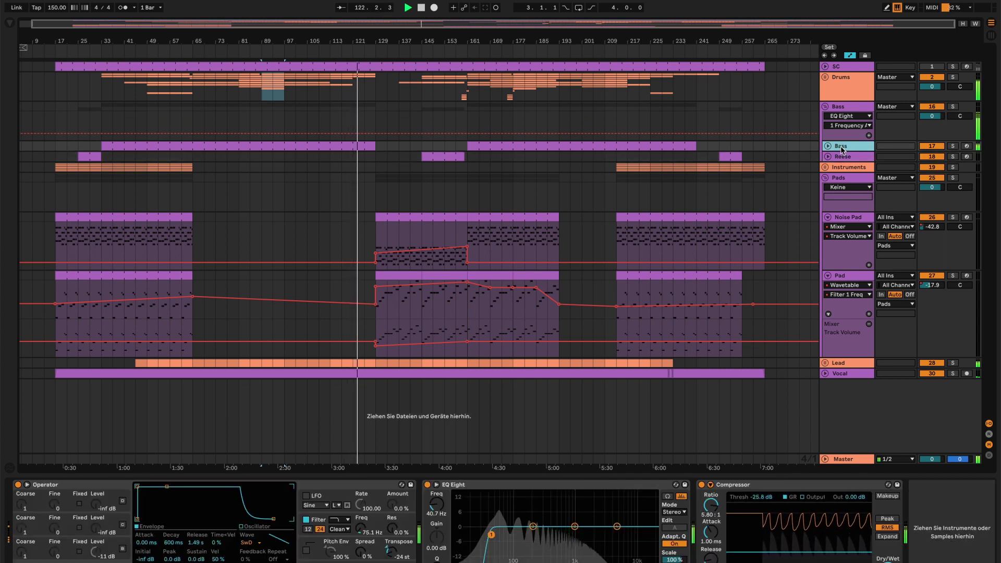
- Expand the Vocal track, and view the Noise Pad devices and the MIDI notes of the Noise Pad and Pad clips starting at bar 129
{"action": "left_click", "coordinate": [824, 374]}
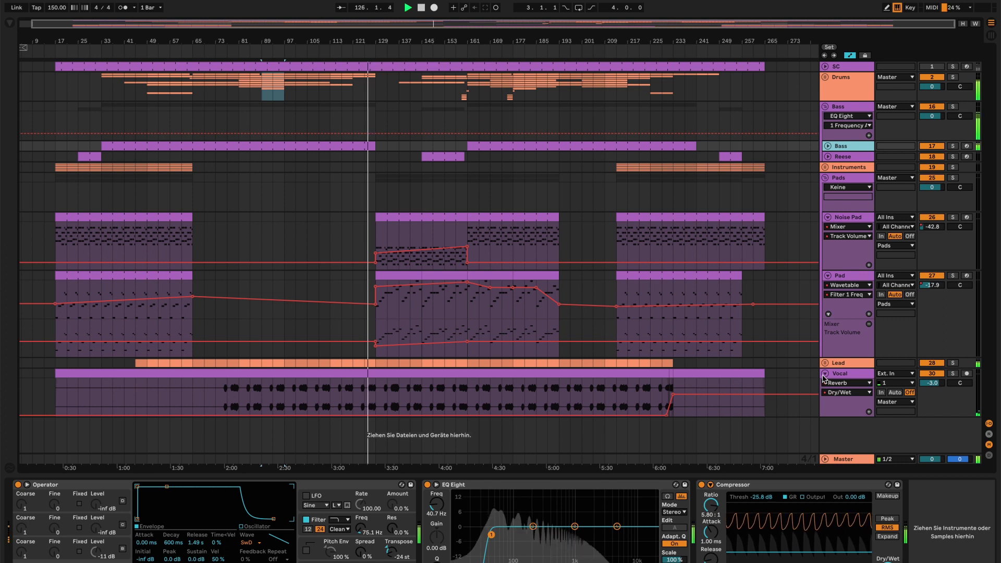
{"action": "left_click", "coordinate": [840, 217]}
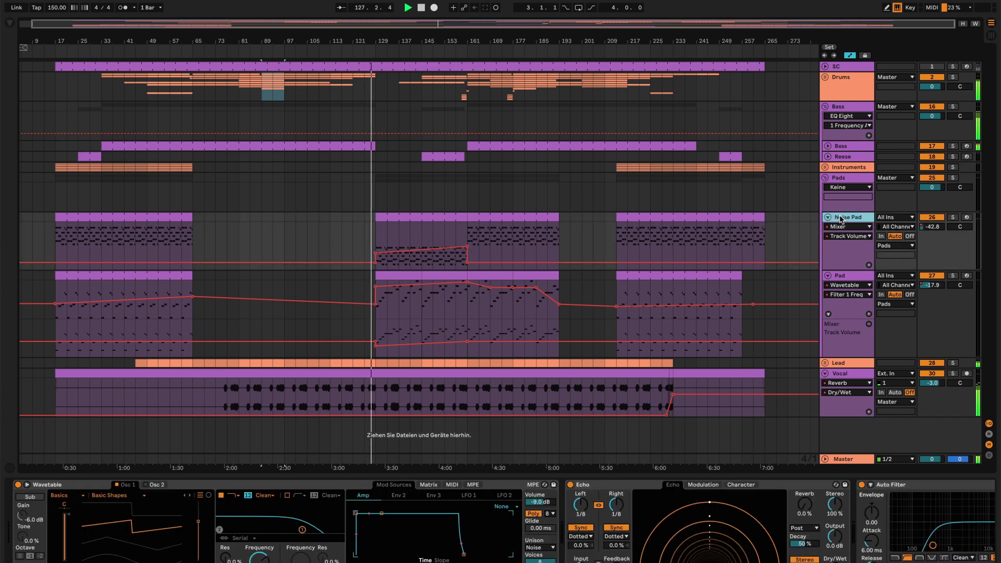
{"action": "double_click", "coordinate": [416, 215]}
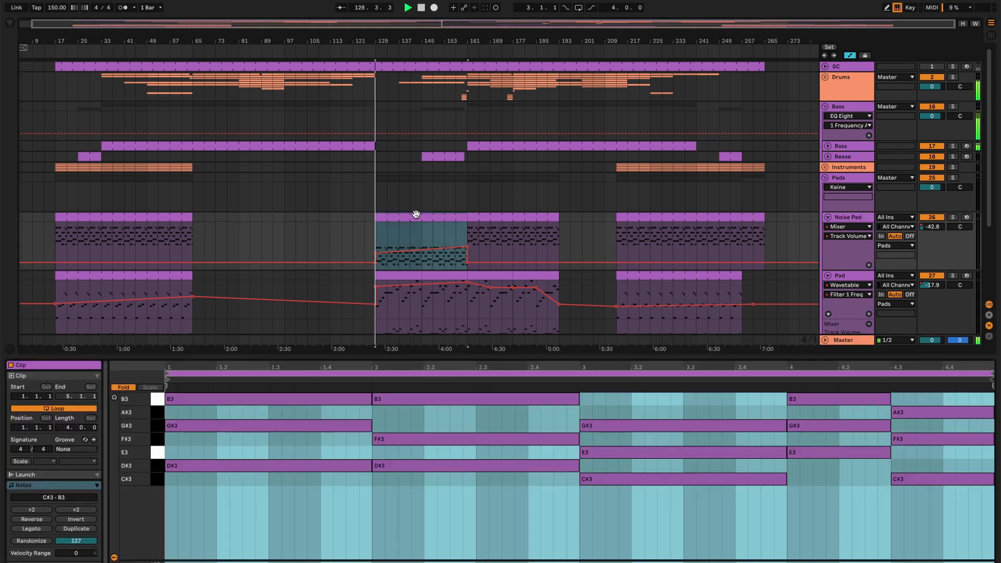
{"action": "left_click", "coordinate": [407, 271]}
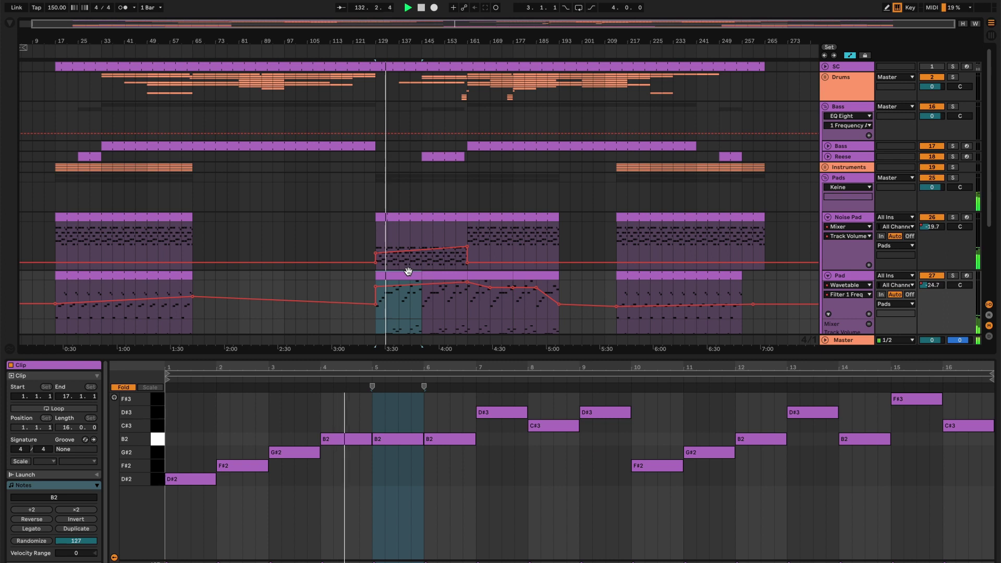
- Fold the Bass group and show the Pad track's device chain
{"action": "left_click", "coordinate": [825, 107]}
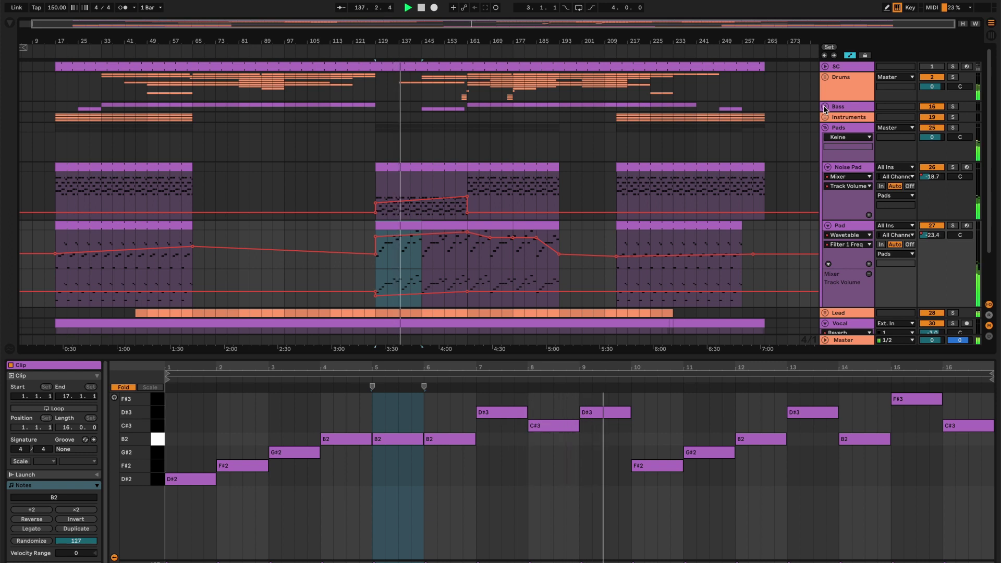
{"action": "left_click", "coordinate": [837, 167]}
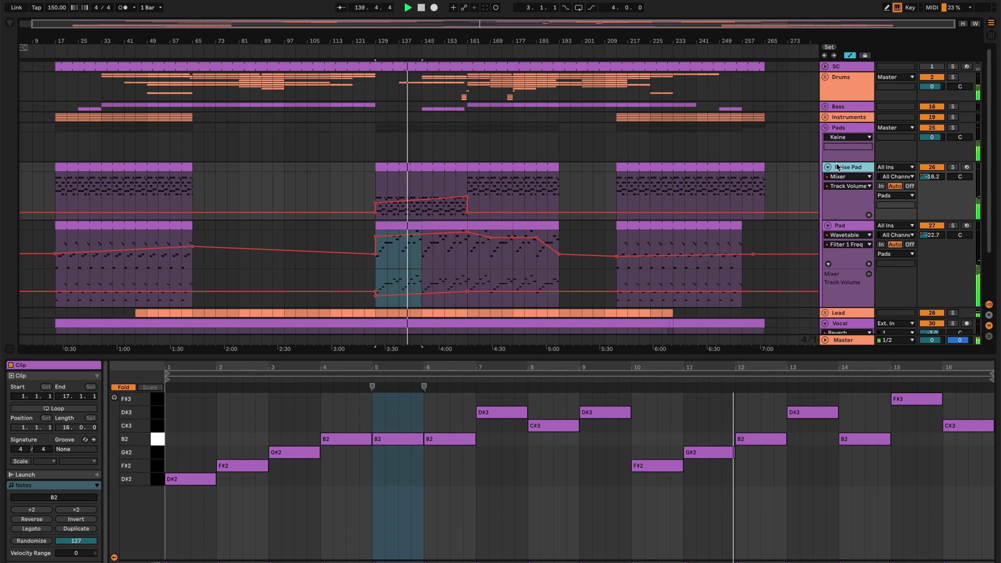
{"action": "left_click", "coordinate": [841, 223]}
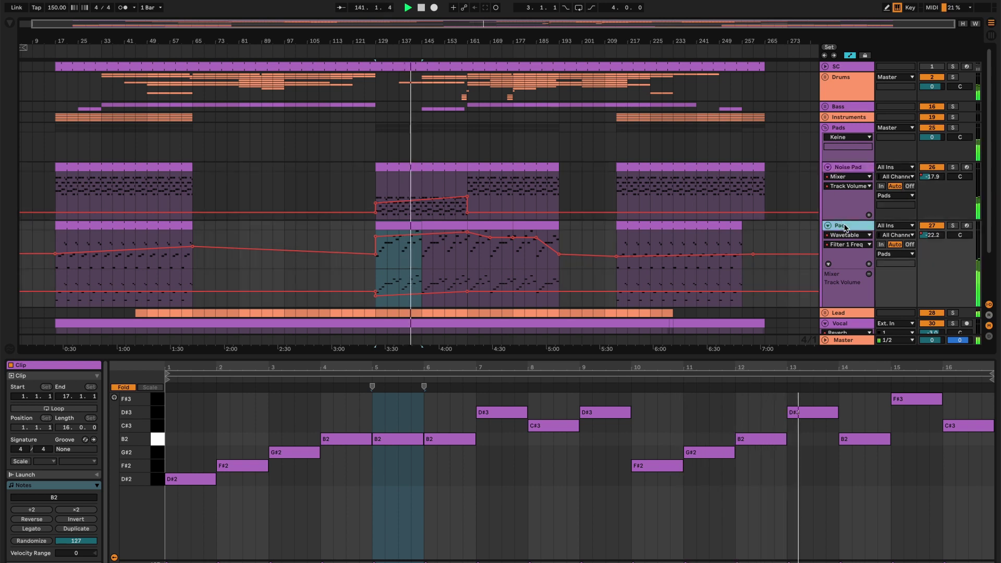
{"action": "left_click", "coordinate": [845, 227]}
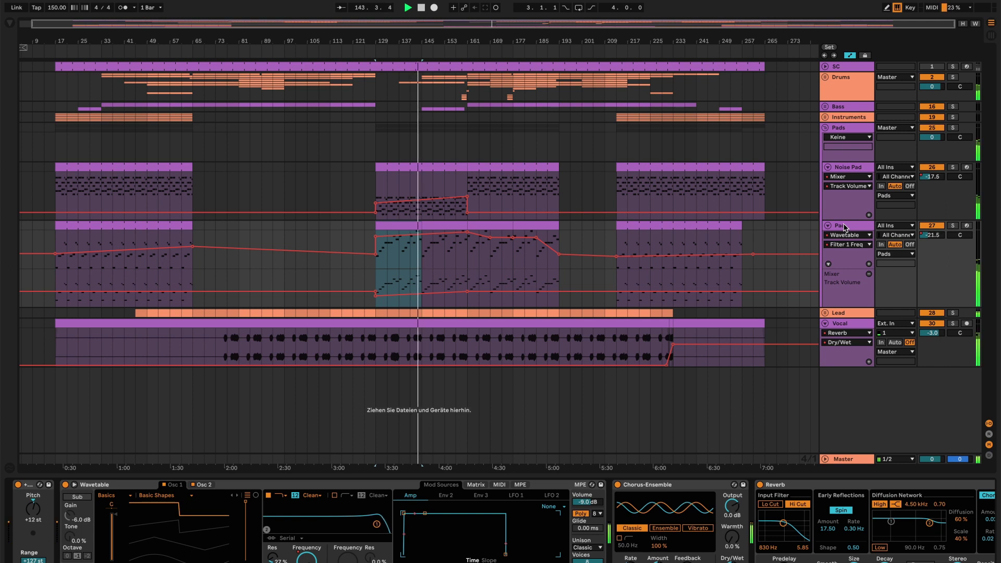
- Show the device chains of the Noise Pad track, the Pads group and the Pad track, and briefly unfold the Lead group
{"action": "left_click", "coordinate": [842, 173]}
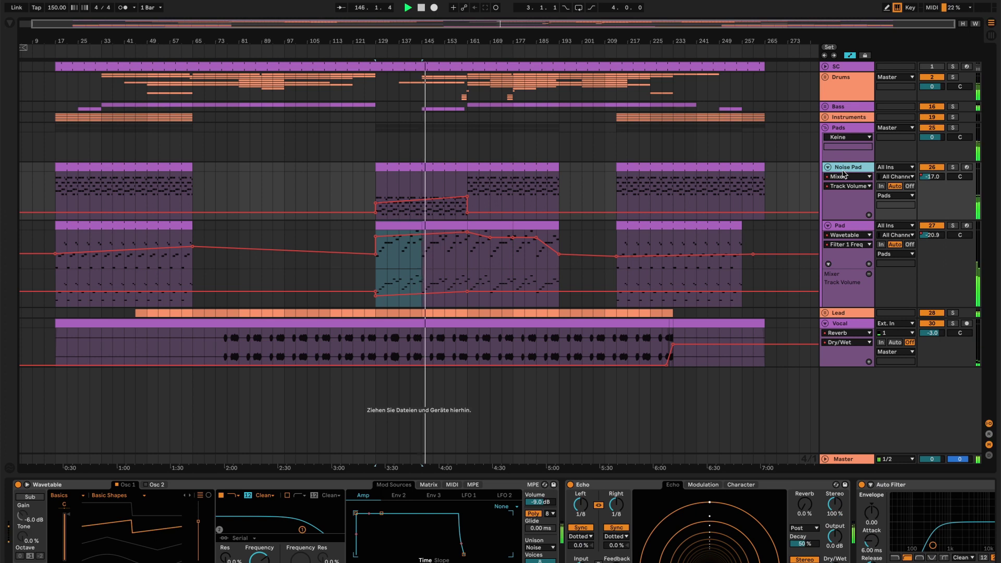
{"action": "left_click", "coordinate": [845, 130]}
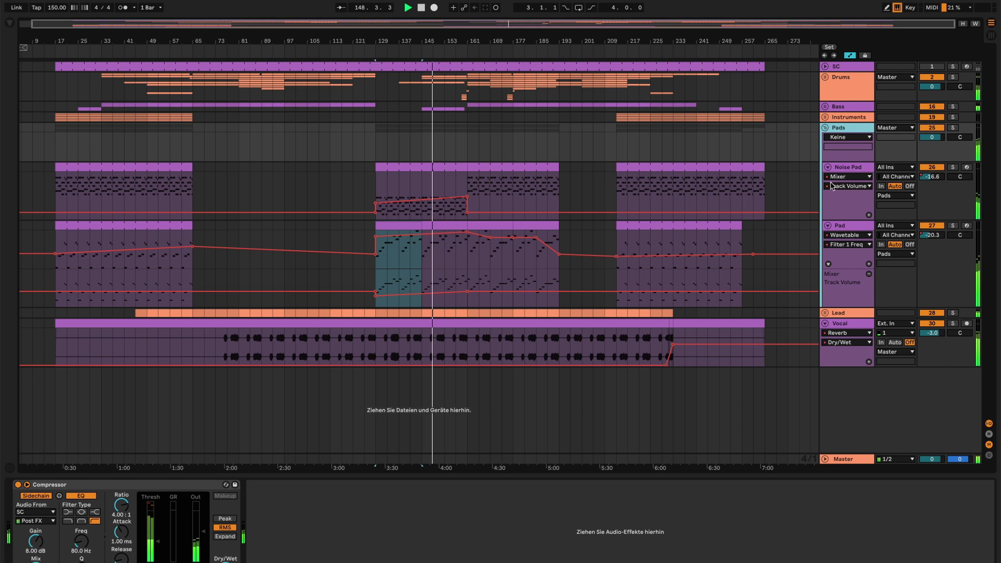
{"action": "left_click", "coordinate": [837, 226]}
{"action": "left_click", "coordinate": [824, 312]}
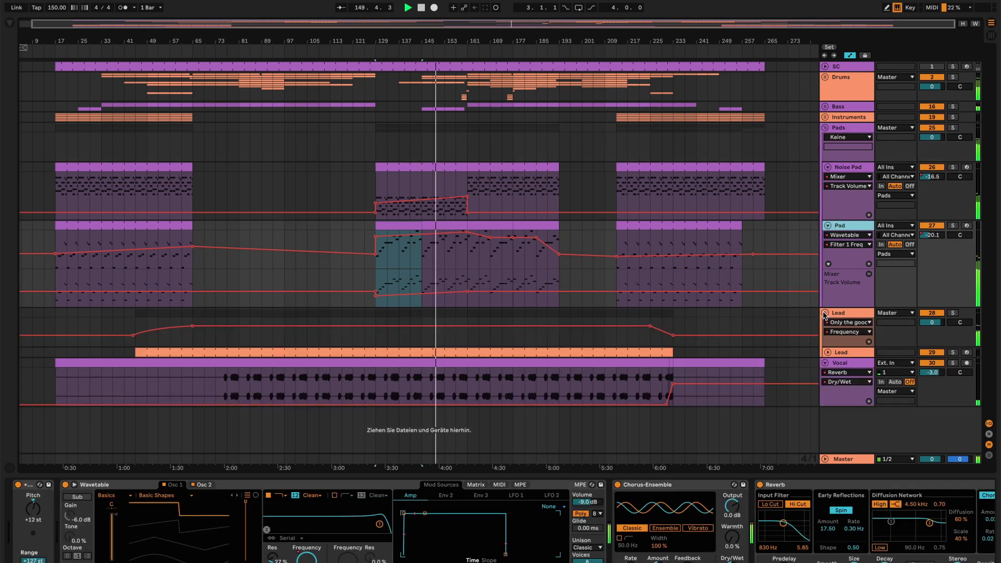
{"action": "left_click", "coordinate": [824, 313]}
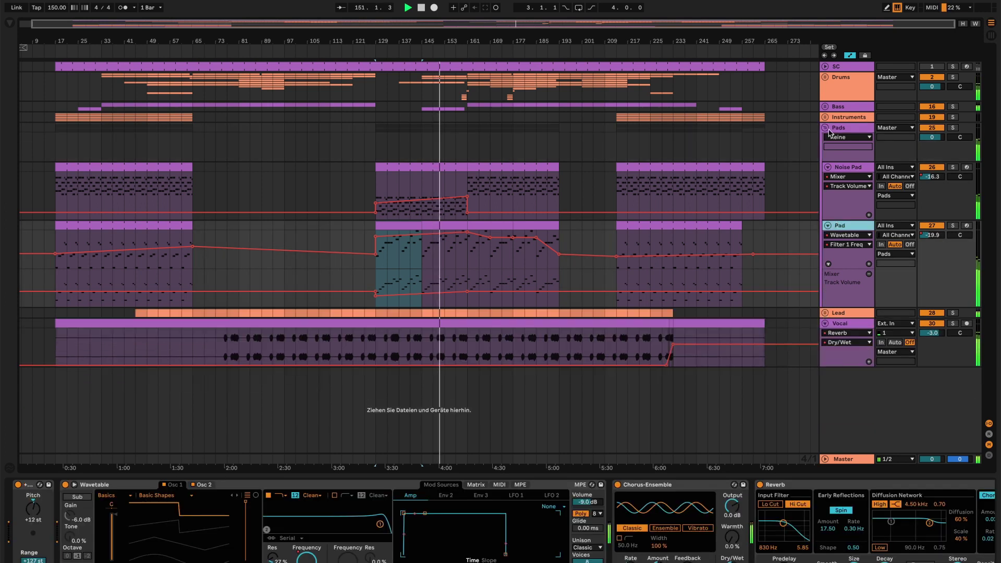
- Show the Drums group's devices, unfold the group, and view the devices of the Bell, Clap and Hat clips playing around bar 145
{"action": "left_click", "coordinate": [839, 83]}
{"action": "left_click", "coordinate": [825, 76]}
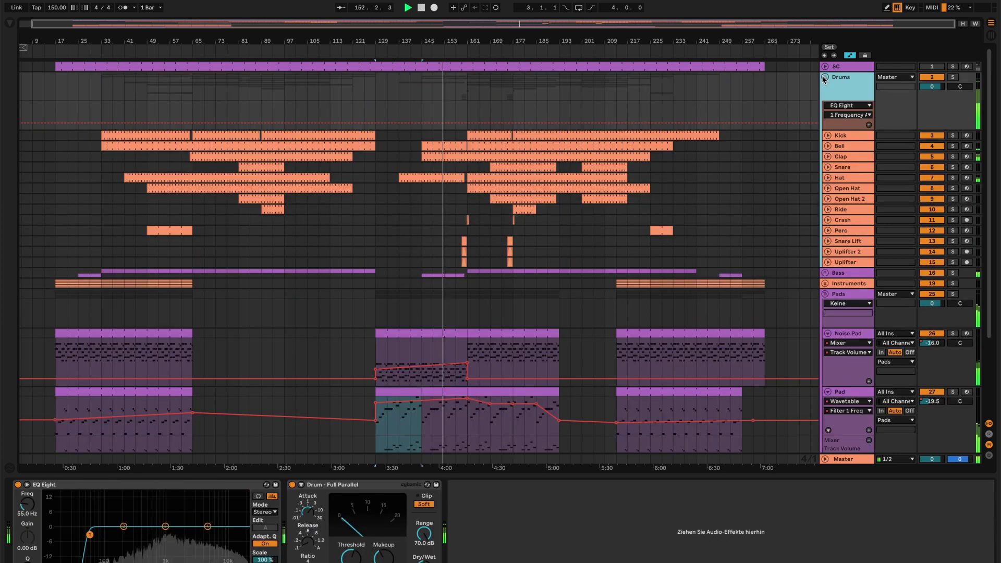
{"action": "left_click", "coordinate": [428, 147]}
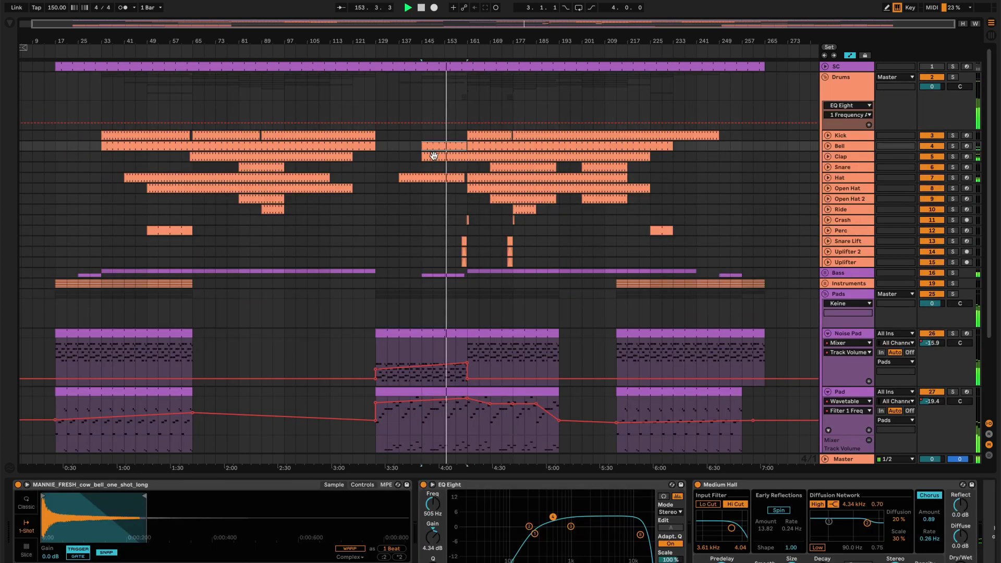
{"action": "left_click", "coordinate": [433, 156]}
{"action": "left_click", "coordinate": [433, 177]}
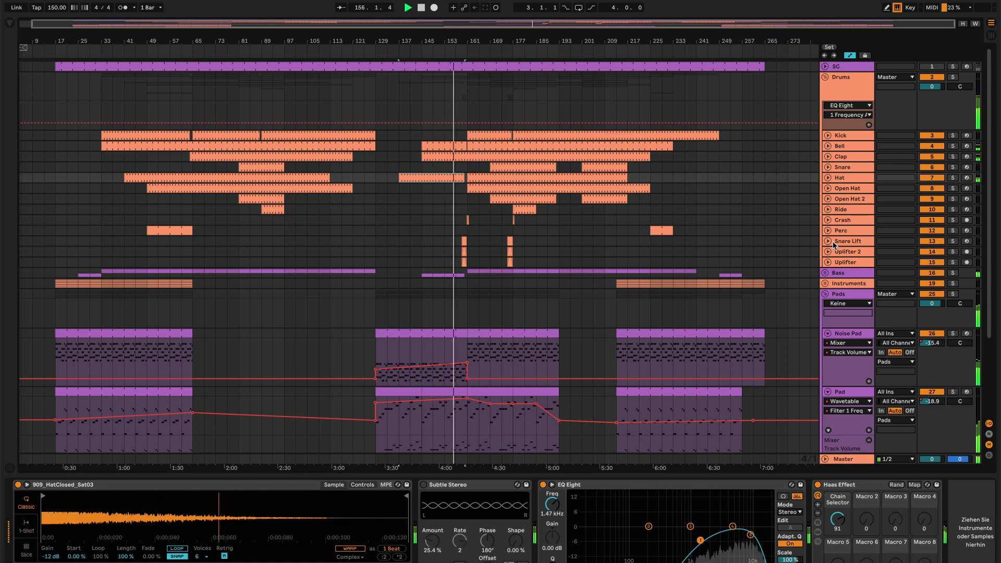
- Examine the Snare Lift clip before bar 161 with its Utility Gain automation, collapse that track, and fold the Drums group
{"action": "left_click", "coordinate": [465, 241]}
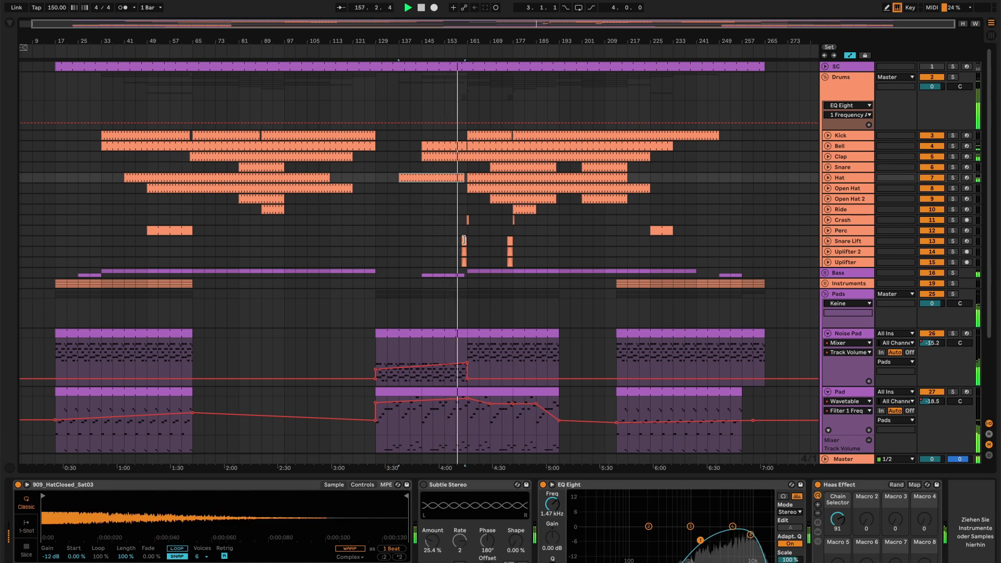
{"action": "left_click", "coordinate": [827, 241]}
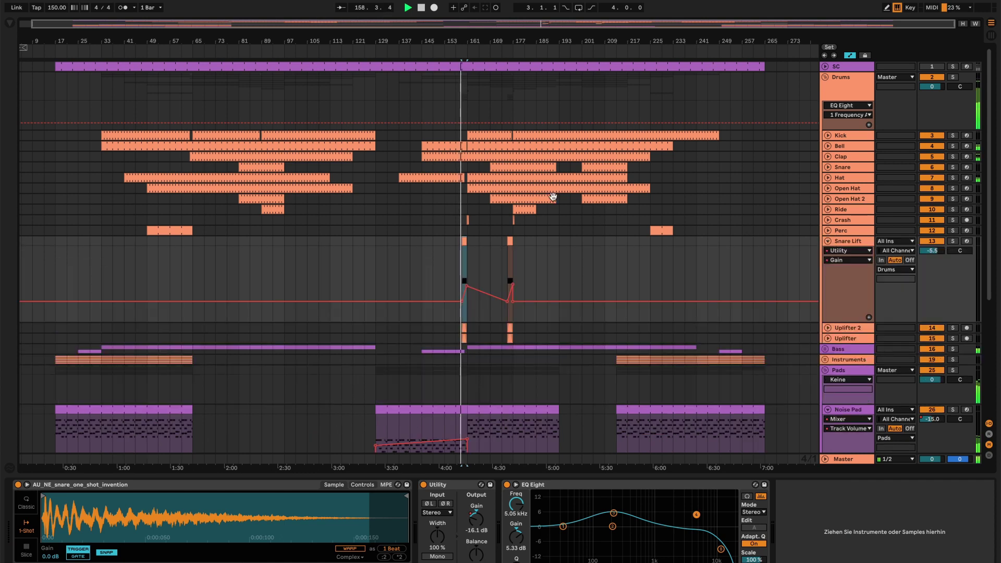
{"action": "key", "text": "plus"}
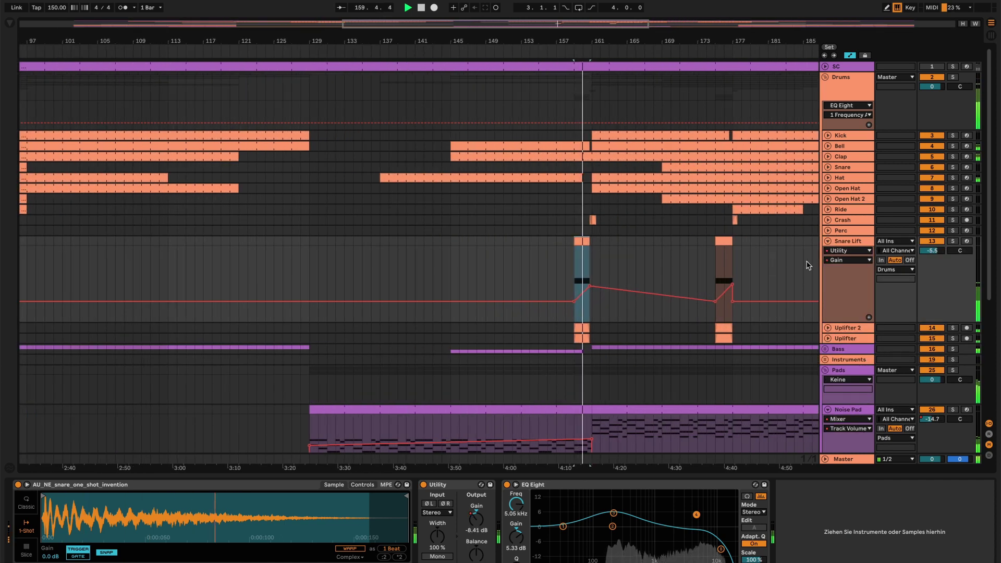
{"action": "left_click", "coordinate": [827, 241]}
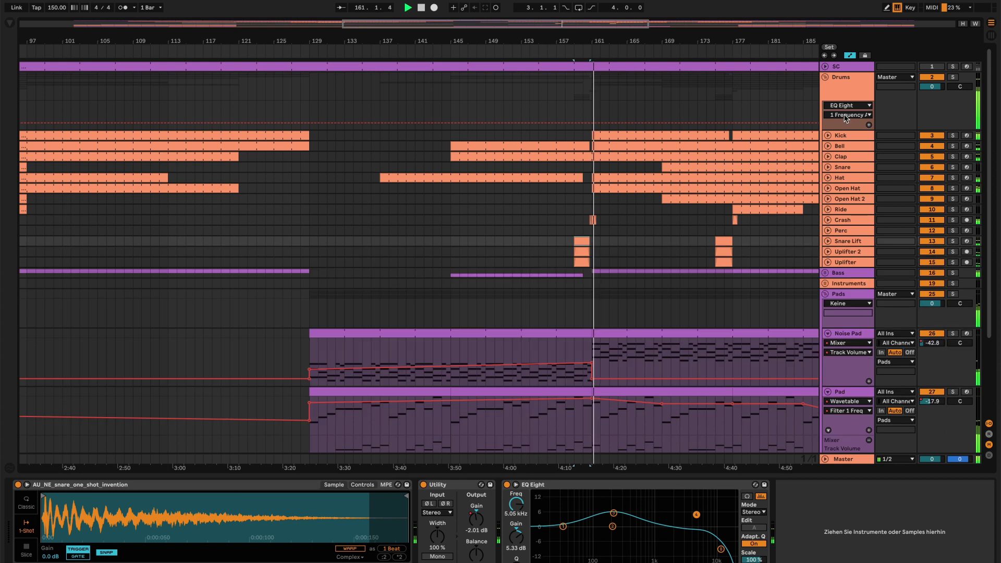
{"action": "left_click", "coordinate": [843, 86]}
{"action": "left_click", "coordinate": [825, 77]}
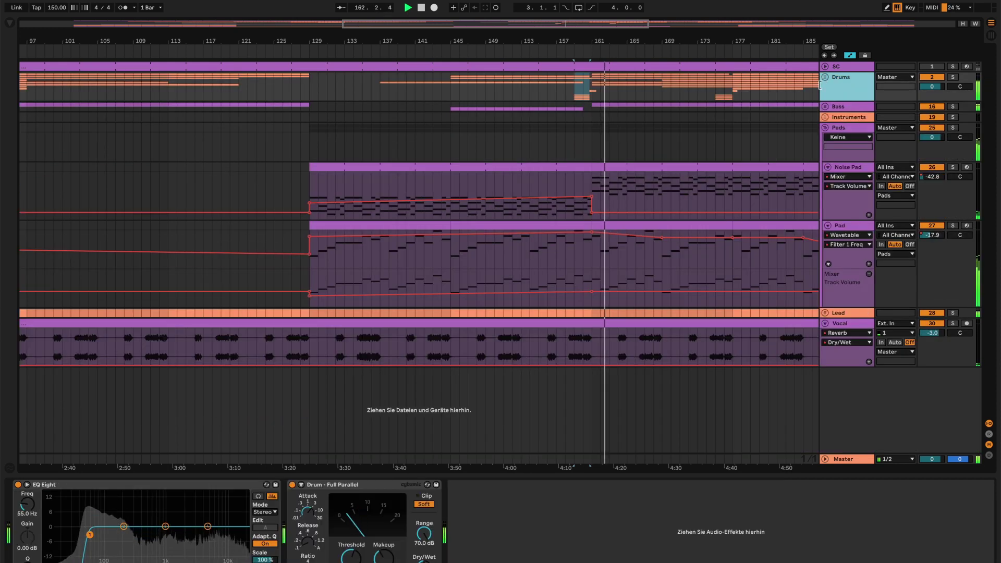
- View the Noise Pad devices from its bar 161 clip, and open the MIDI notes of the Pad clip starting at bar 161
{"action": "left_click", "coordinate": [679, 171]}
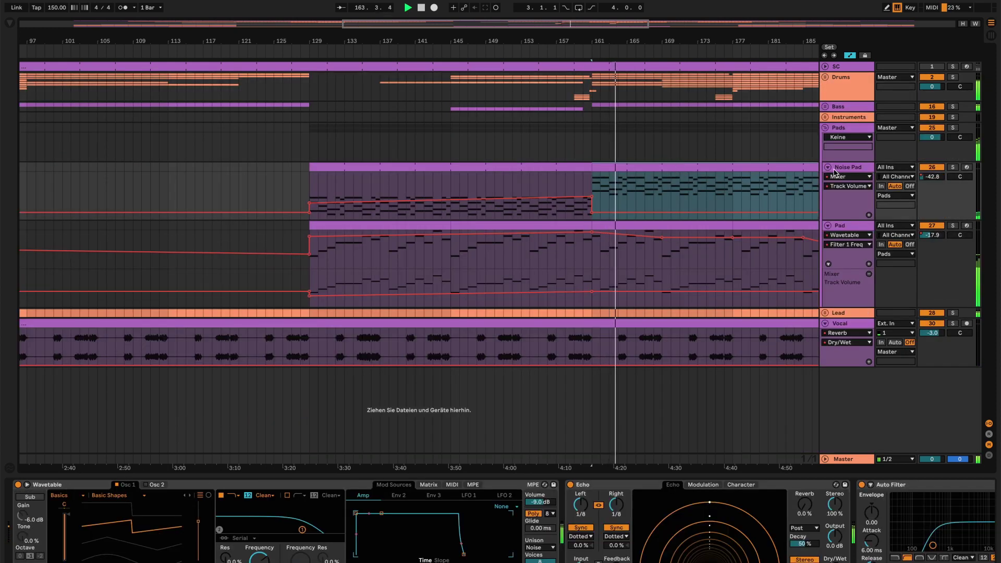
{"action": "scroll", "coordinate": [762, 194], "scroll_direction": "right", "scroll_amount": 6}
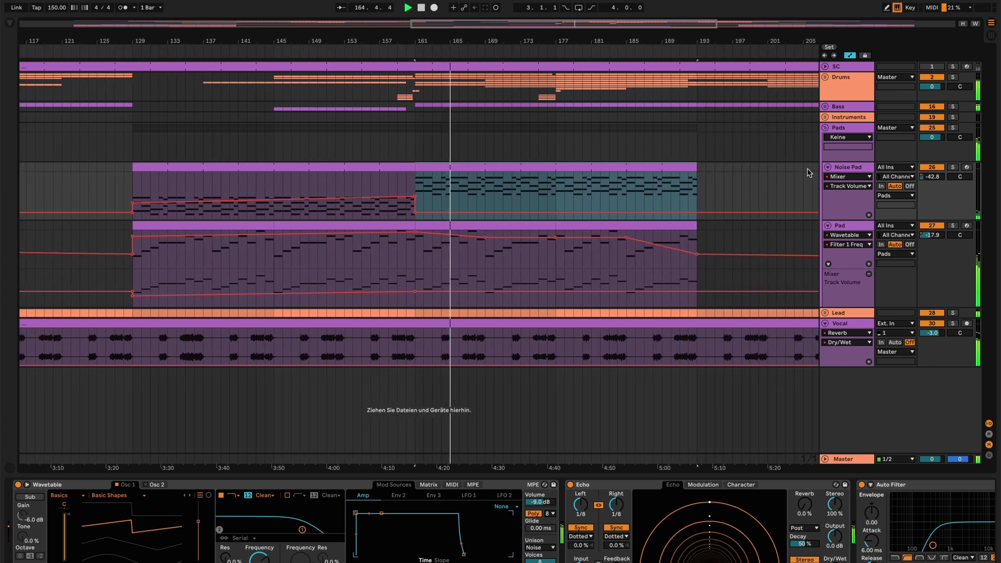
{"action": "left_click", "coordinate": [451, 226]}
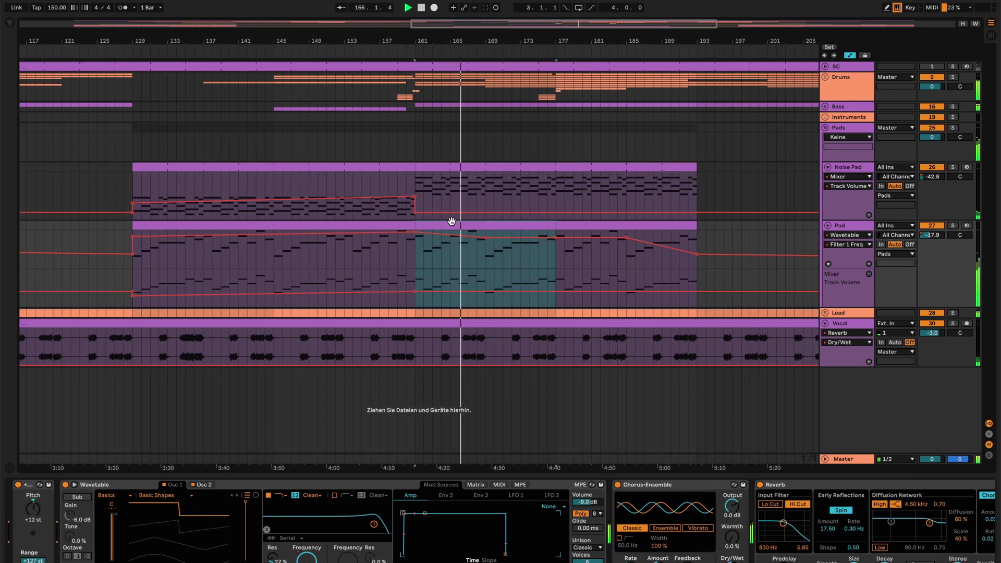
{"action": "double_click", "coordinate": [451, 225]}
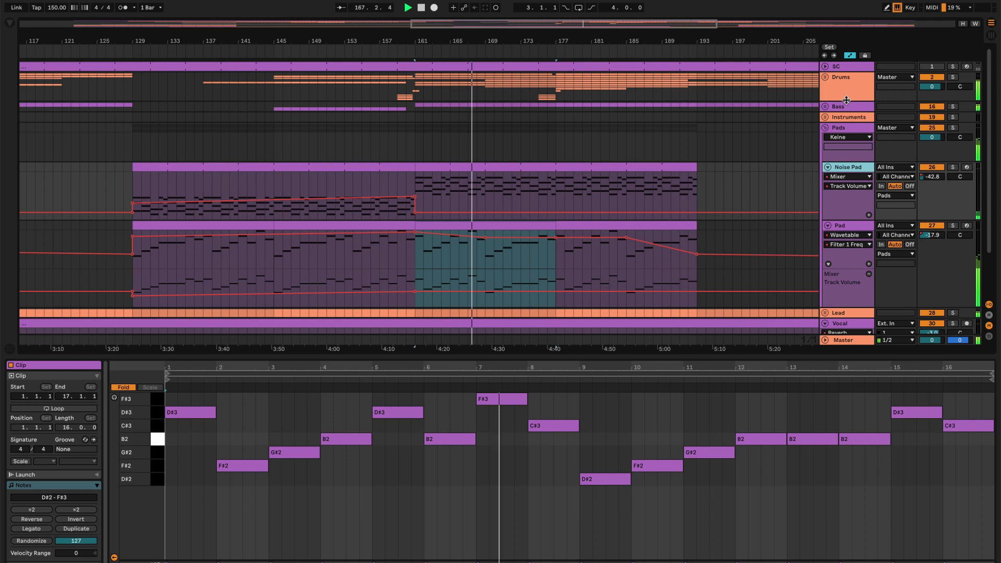
- Hide the automation lanes and collapse the Noise Pad and Pad tracks, leaving the Pads group unfolded
{"action": "left_click", "coordinate": [849, 56]}
{"action": "left_click", "coordinate": [827, 166], "text": "alt"}
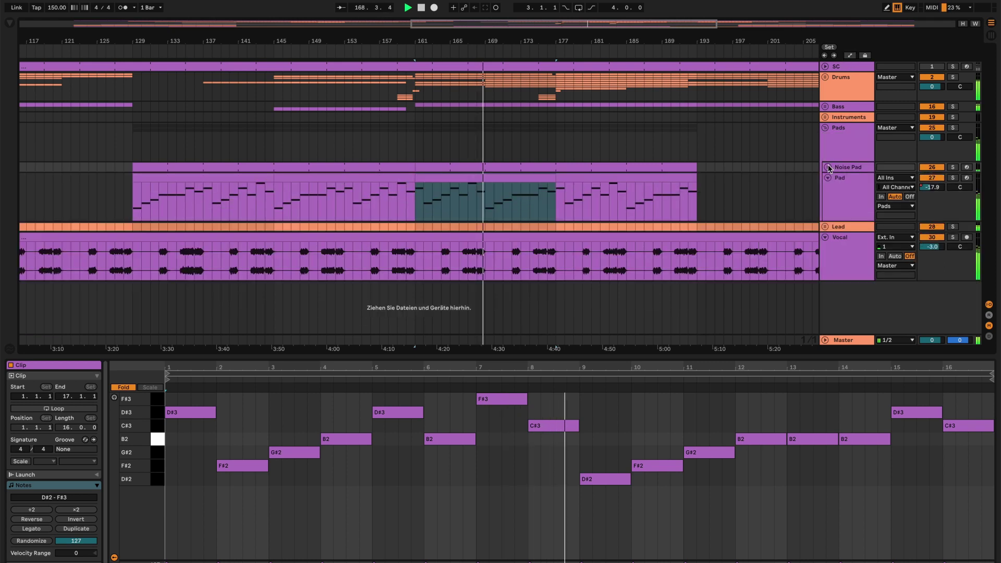
{"action": "left_click", "coordinate": [825, 128]}
{"action": "left_click", "coordinate": [825, 129]}
{"action": "left_click", "coordinate": [825, 129]}
{"action": "left_click", "coordinate": [825, 129]}
- Unfold the Drums group and view the waveform of the Crash clip at bar 177, expanding the Crash track briefly
{"action": "left_click", "coordinate": [832, 83]}
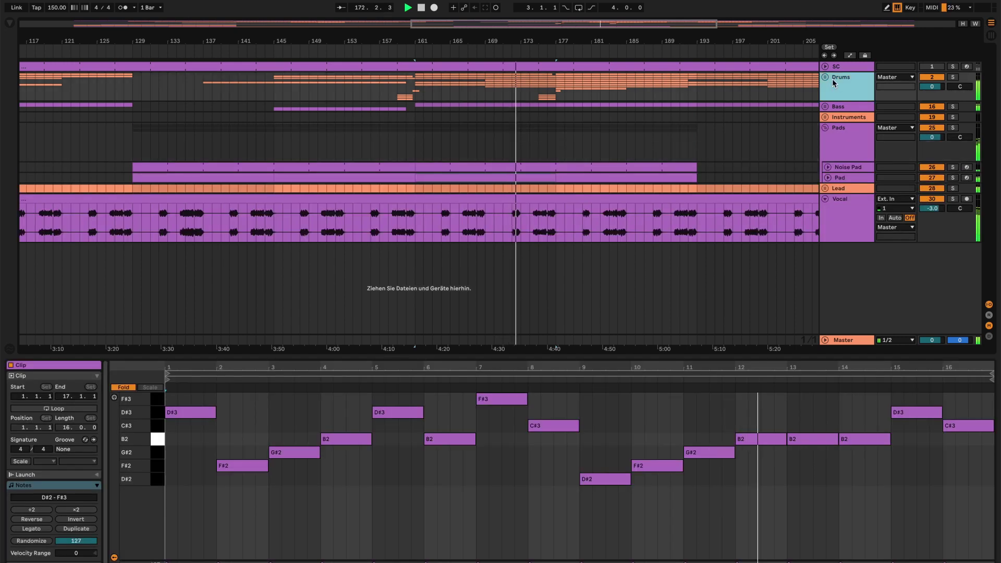
{"action": "left_click", "coordinate": [823, 77]}
{"action": "left_click", "coordinate": [840, 136]}
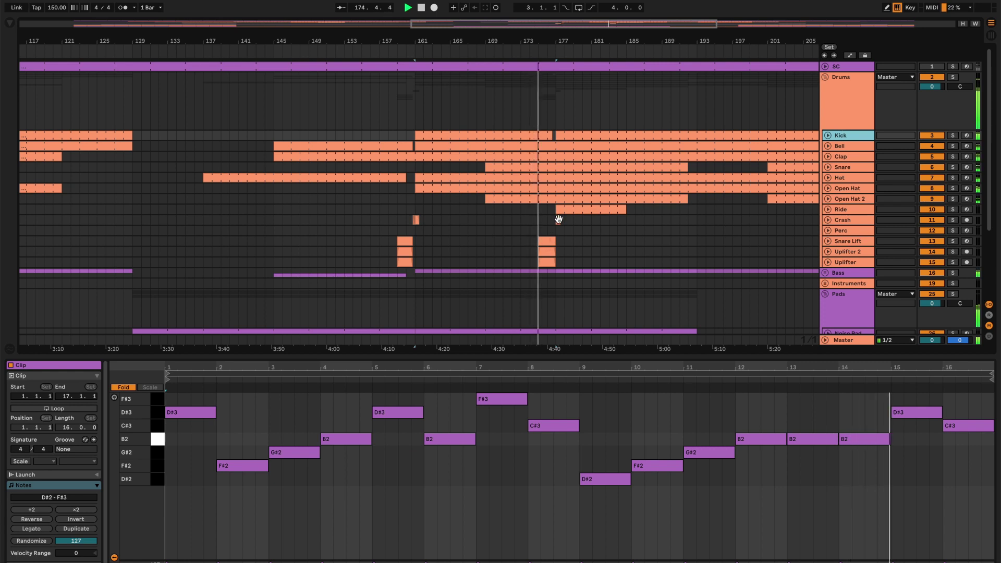
{"action": "left_click", "coordinate": [796, 220]}
{"action": "left_click", "coordinate": [828, 221]}
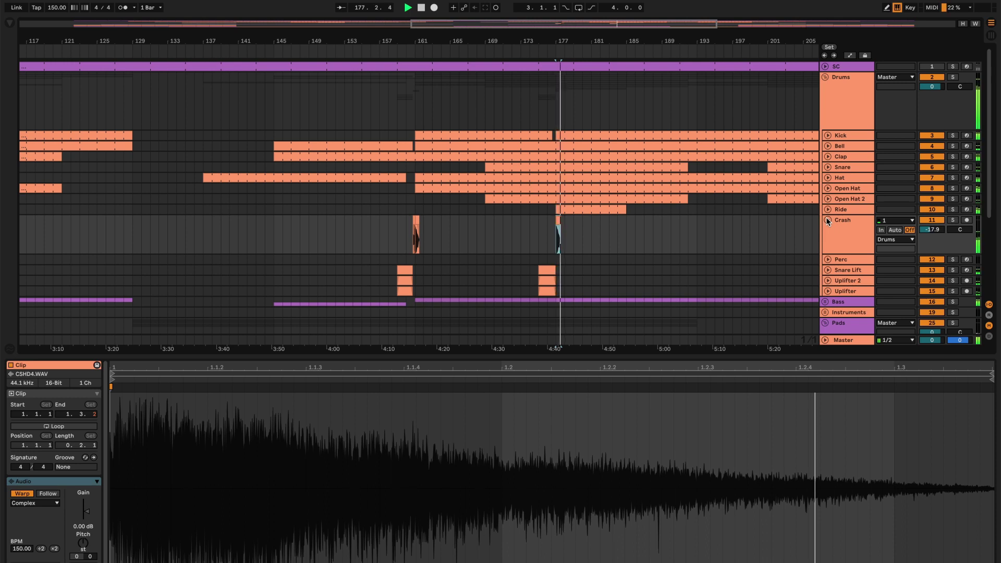
{"action": "left_click", "coordinate": [827, 221]}
- Show the Drums group's devices, fold the Pads and Drums groups, and collapse the Vocal track
{"action": "left_click", "coordinate": [842, 88]}
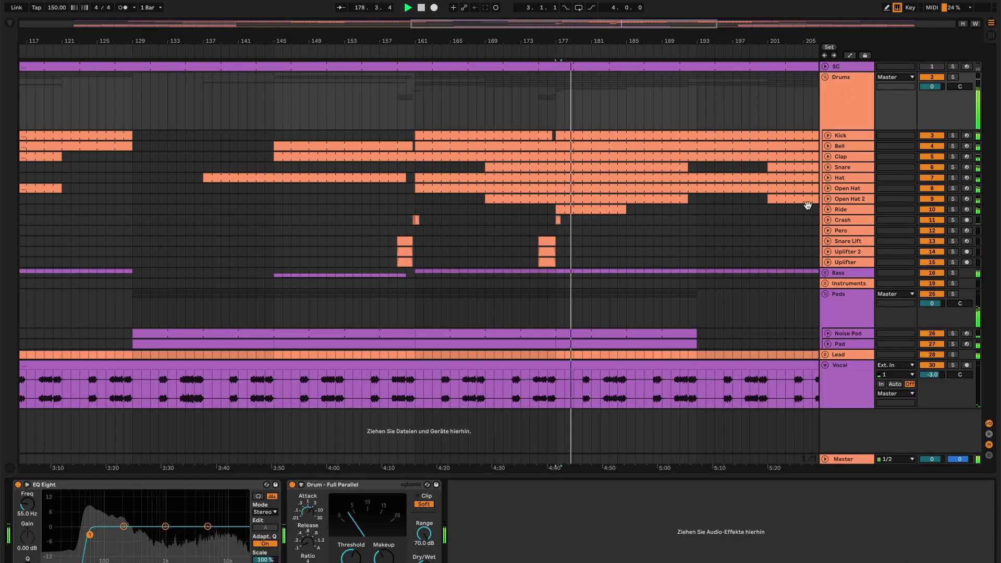
{"action": "left_click", "coordinate": [825, 293]}
{"action": "scroll", "coordinate": [583, 305], "scroll_direction": "right", "scroll_amount": 5}
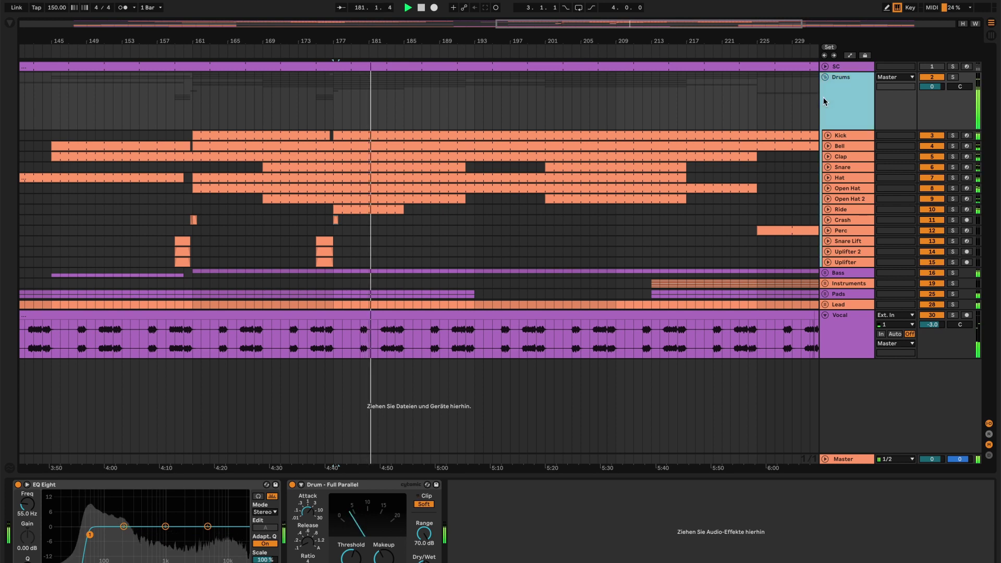
{"action": "left_click", "coordinate": [824, 78]}
{"action": "scroll", "coordinate": [649, 126], "scroll_direction": "right", "scroll_amount": 3}
{"action": "left_click", "coordinate": [824, 150]}
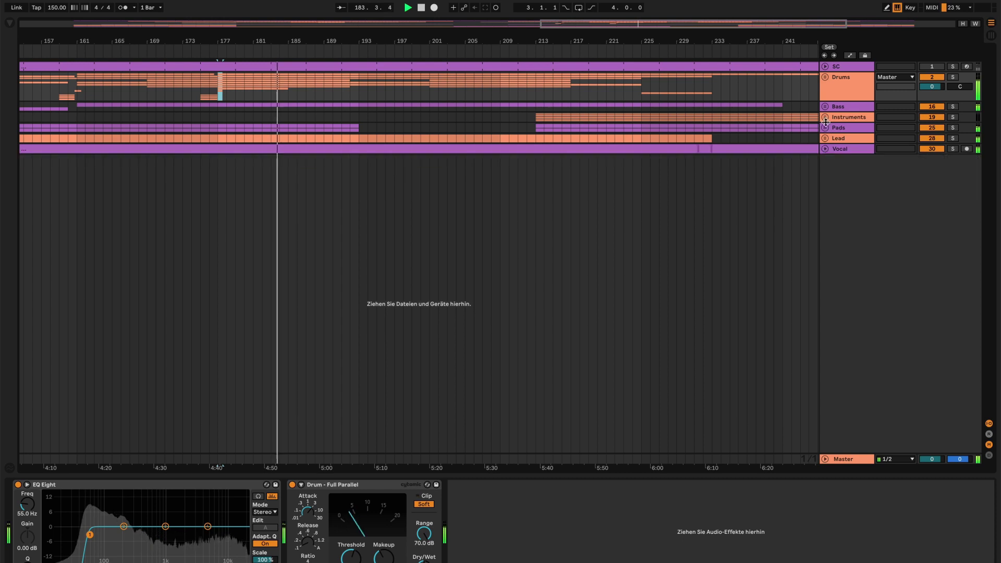
- Unfold the Instruments group and show its device chain and filter Frequency automation
{"action": "left_click", "coordinate": [824, 116]}
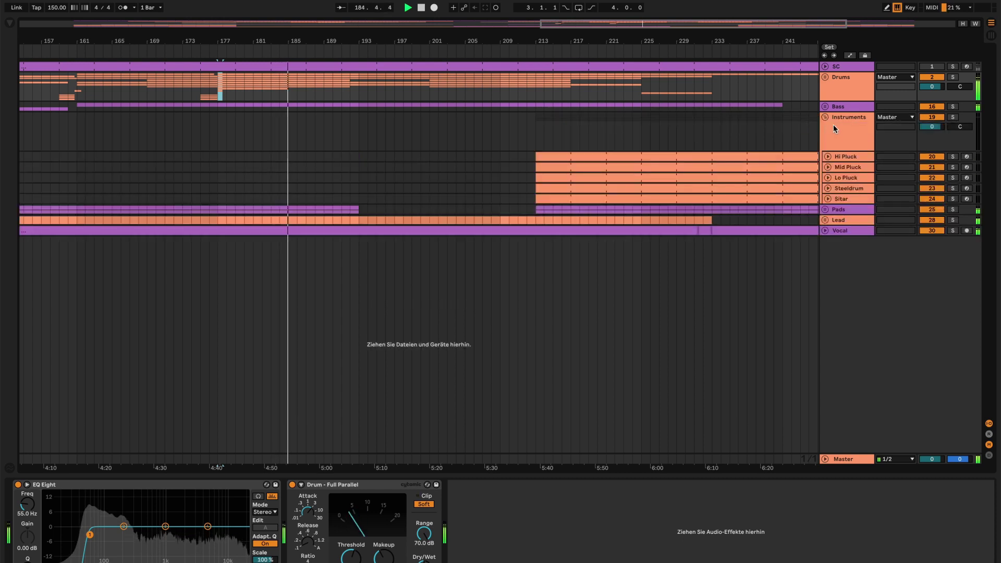
{"action": "left_click", "coordinate": [833, 125]}
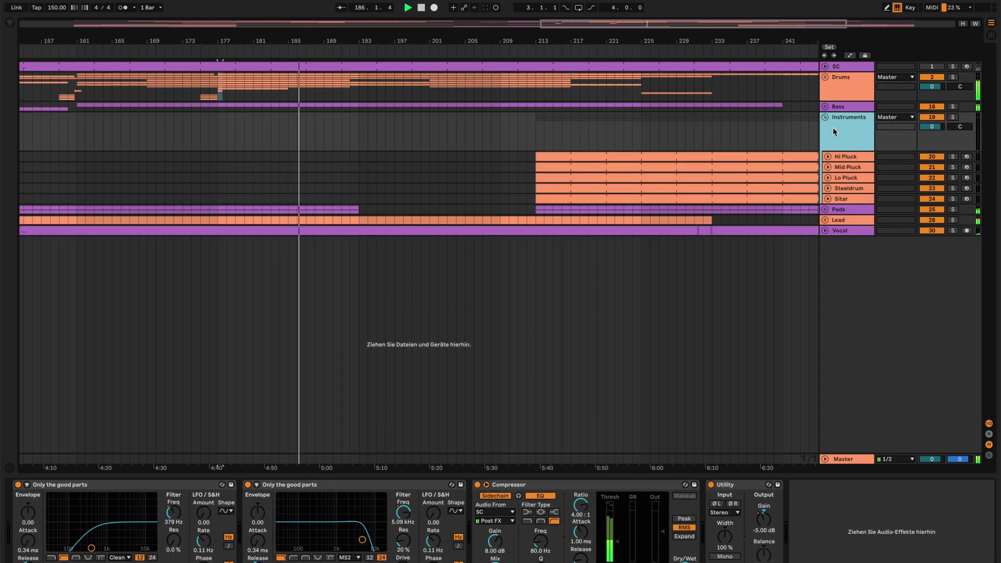
{"action": "key", "text": "a"}
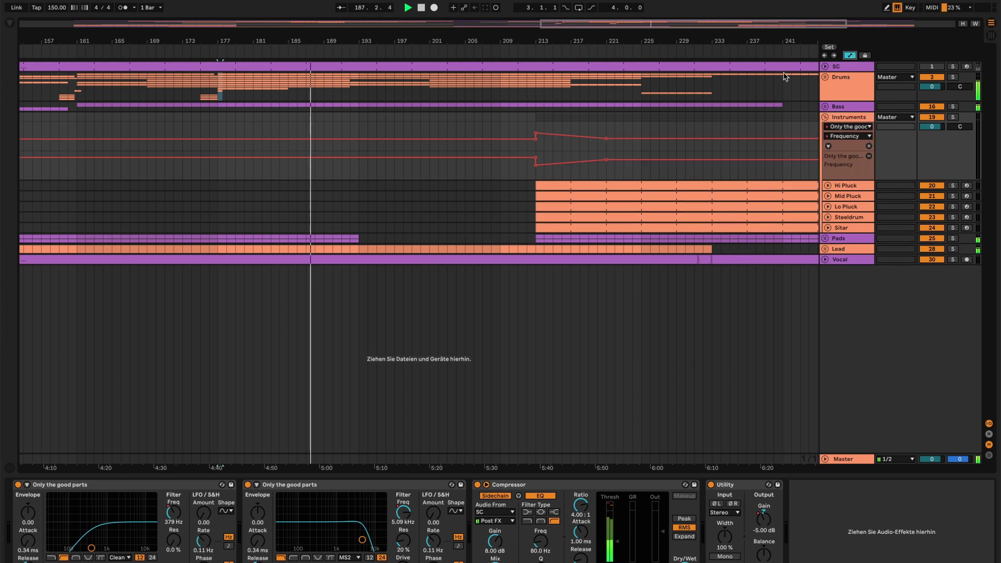
- Unfold the Drums group and view its devices and those of the Hat and Open Hat 2 tracks
{"action": "left_click", "coordinate": [824, 77]}
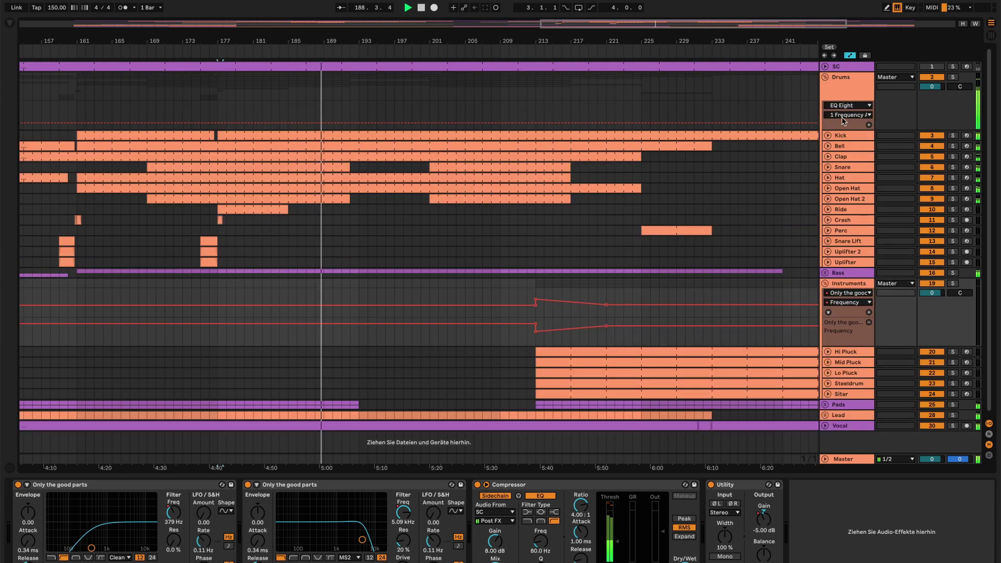
{"action": "left_click", "coordinate": [838, 92]}
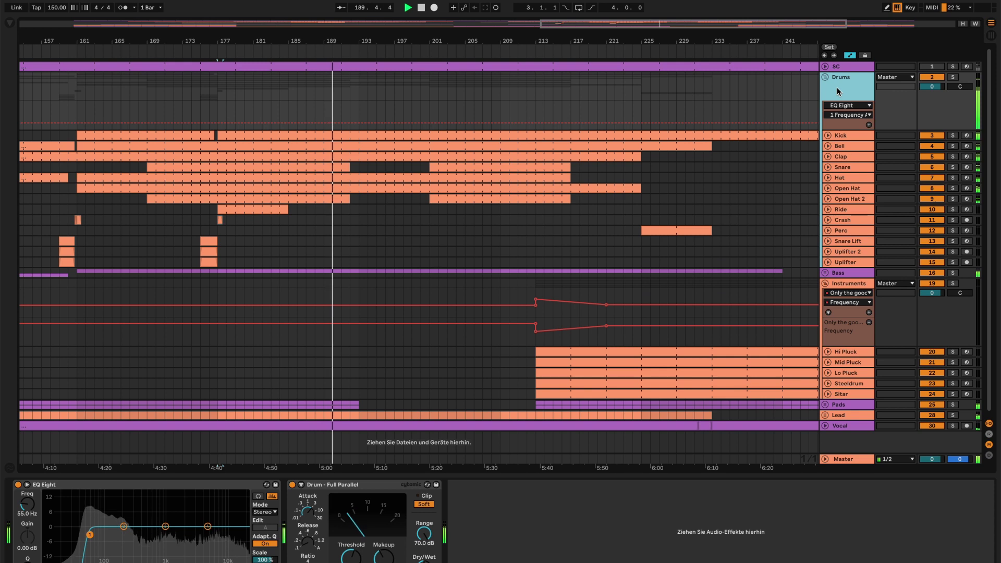
{"action": "left_click", "coordinate": [368, 177]}
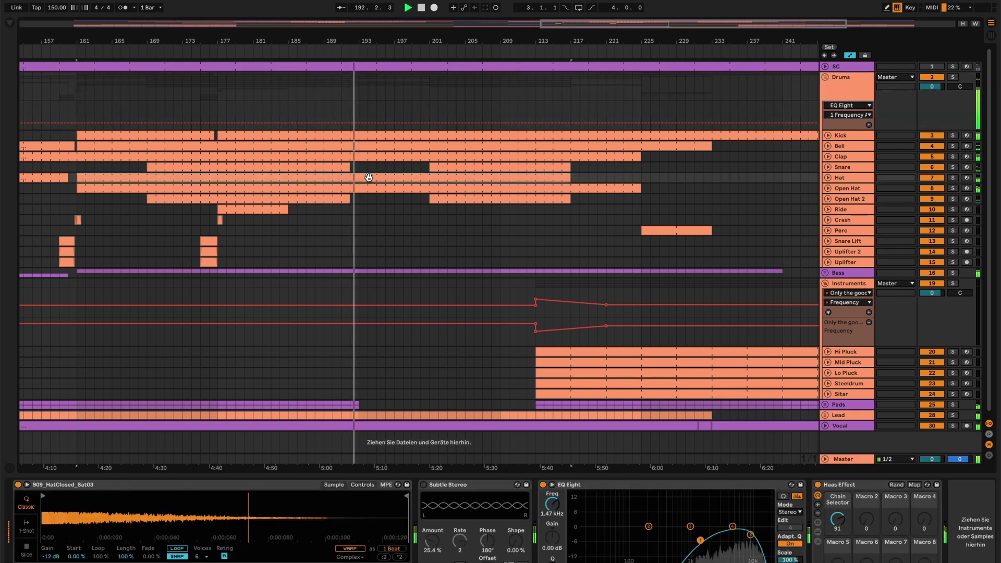
{"action": "left_click", "coordinate": [440, 199]}
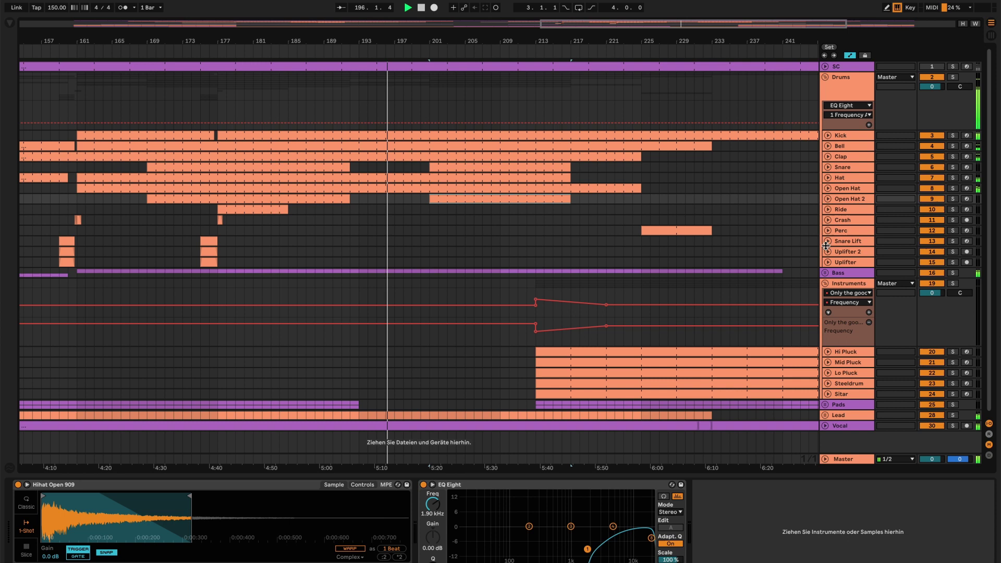
- Select the long Kick clip and step through the devices of the Kick, Clap, Snare and Hat tracks
{"action": "left_click", "coordinate": [501, 138]}
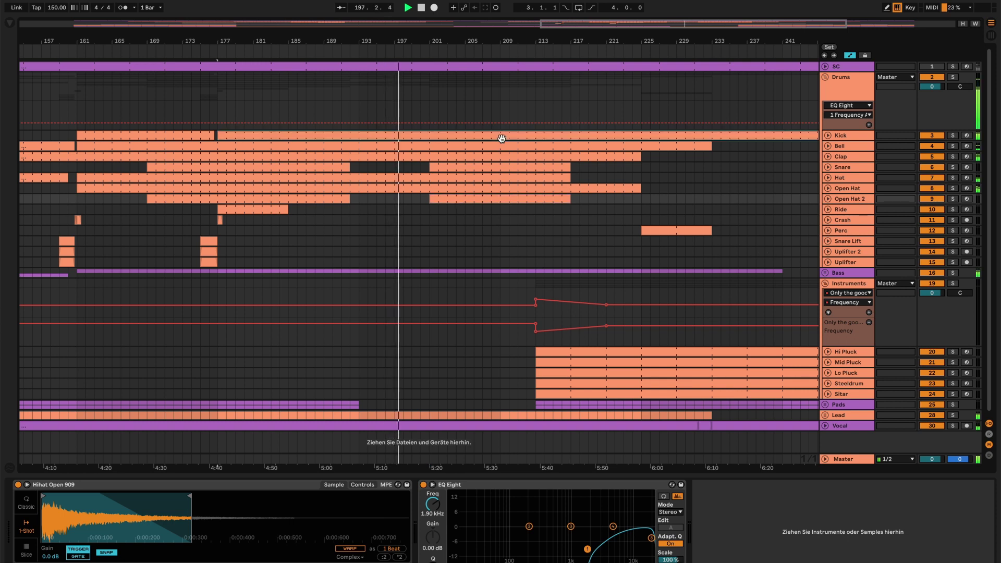
{"action": "left_click", "coordinate": [838, 136]}
{"action": "left_click", "coordinate": [839, 157]}
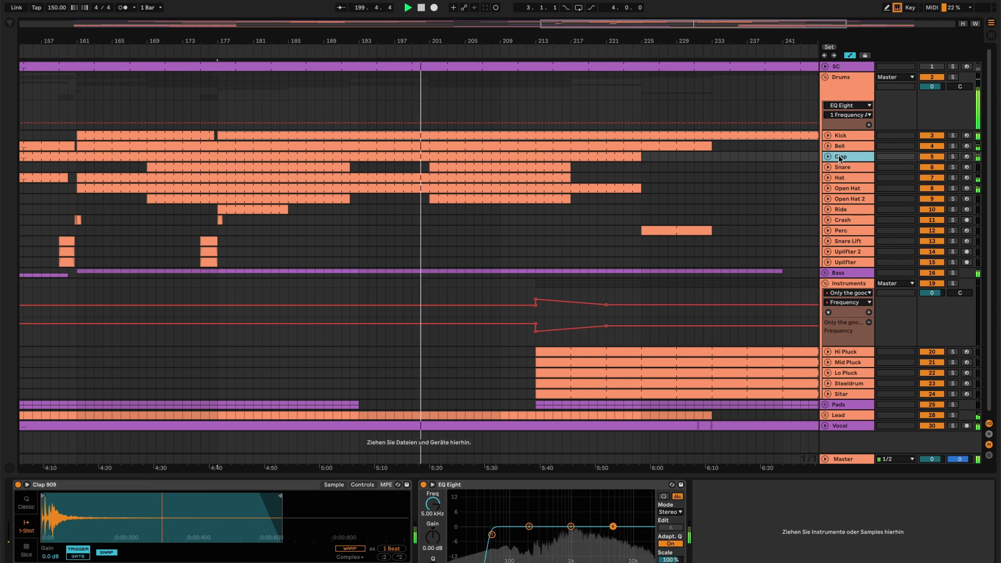
{"action": "key", "text": "Down"}
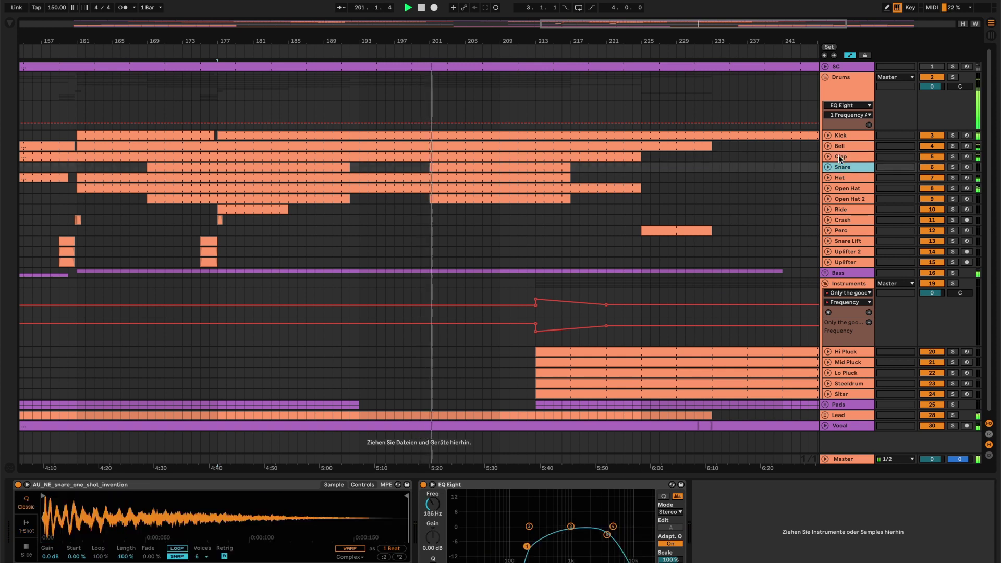
{"action": "key", "text": "Down"}
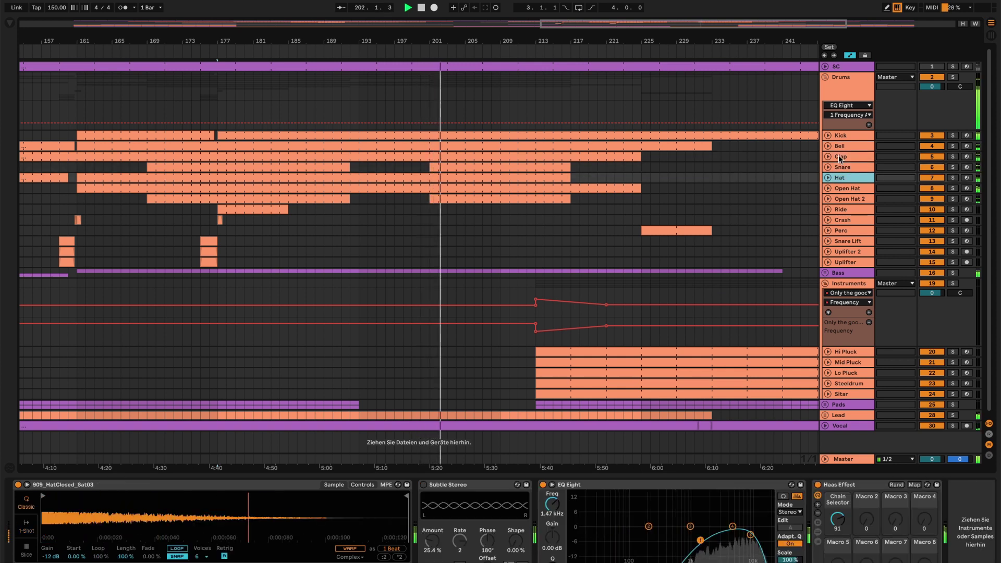
- Look over the end section of the arrangement and show the Instruments group's devices as its clips enter at bar 213
{"action": "left_click", "coordinate": [736, 176]}
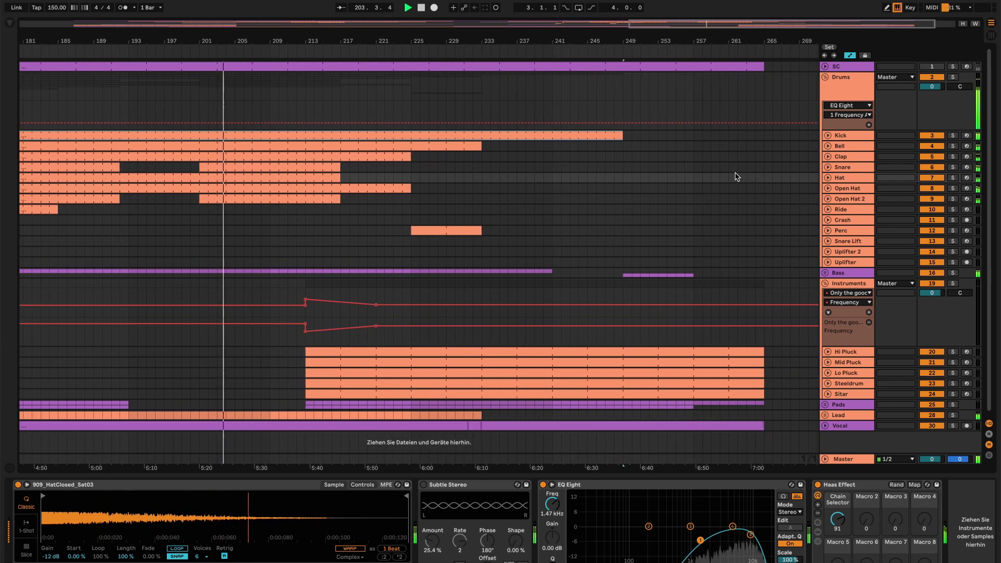
{"action": "scroll", "coordinate": [699, 197], "scroll_direction": "down", "scroll_amount": 1}
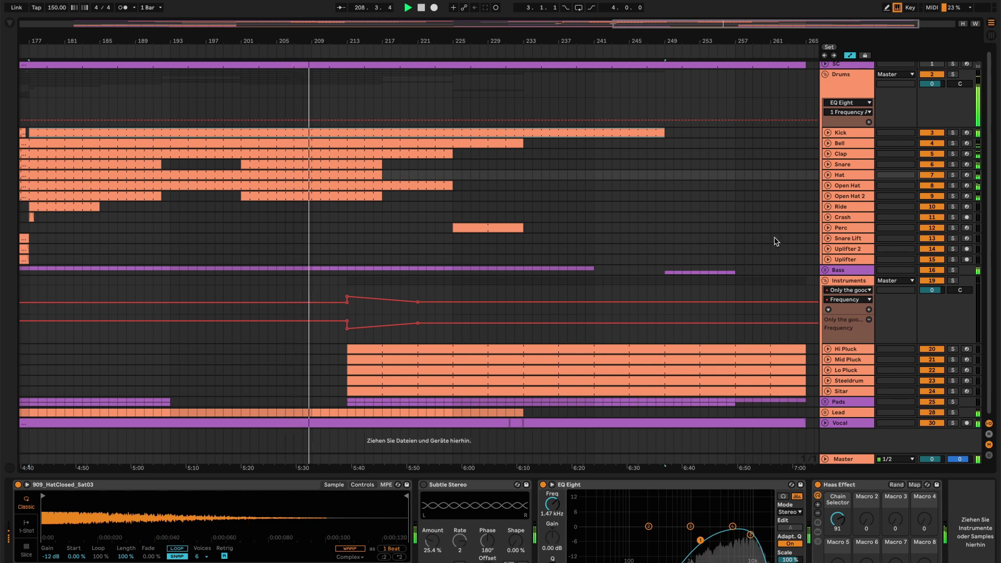
{"action": "left_click", "coordinate": [840, 282]}
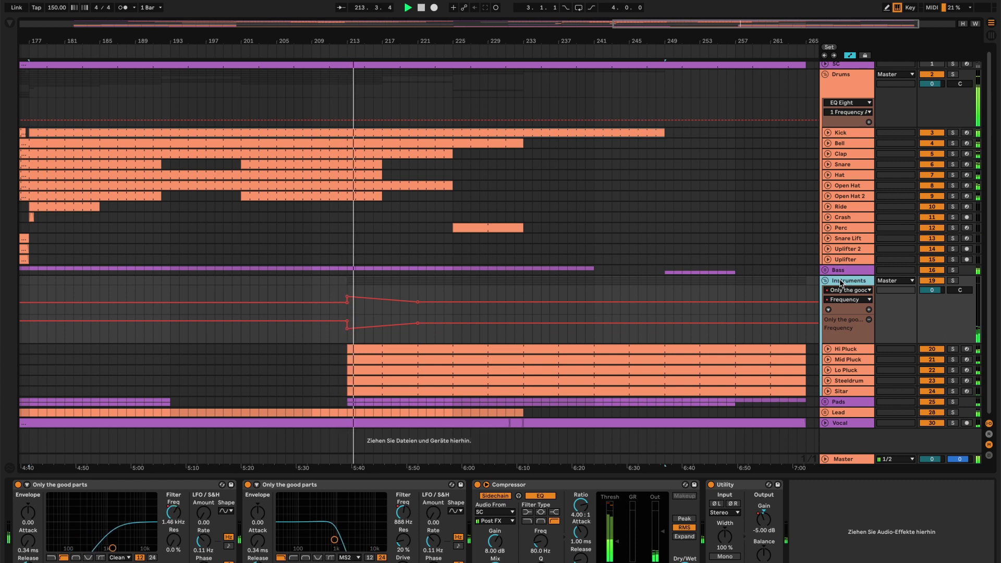
- Fold and unfold the Drums group, and open the MIDI notes of the Perc clip starting at bar 225
{"action": "left_click", "coordinate": [824, 74]}
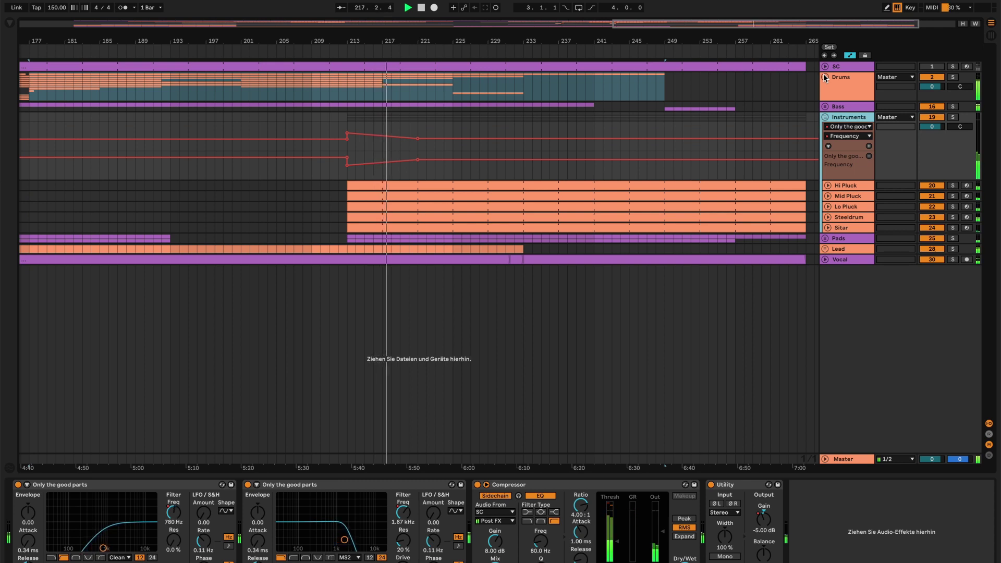
{"action": "left_click", "coordinate": [825, 77]}
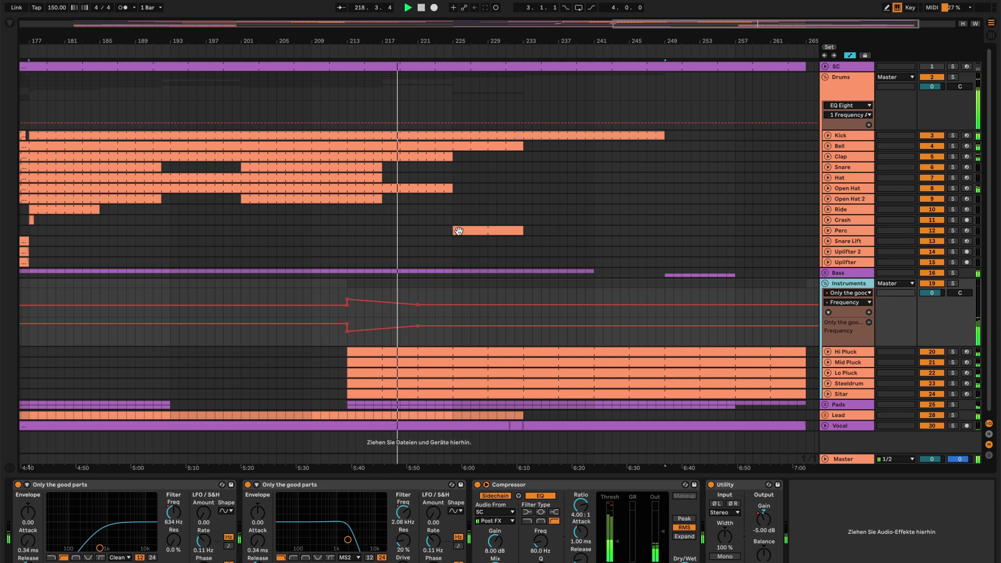
{"action": "double_click", "coordinate": [458, 231]}
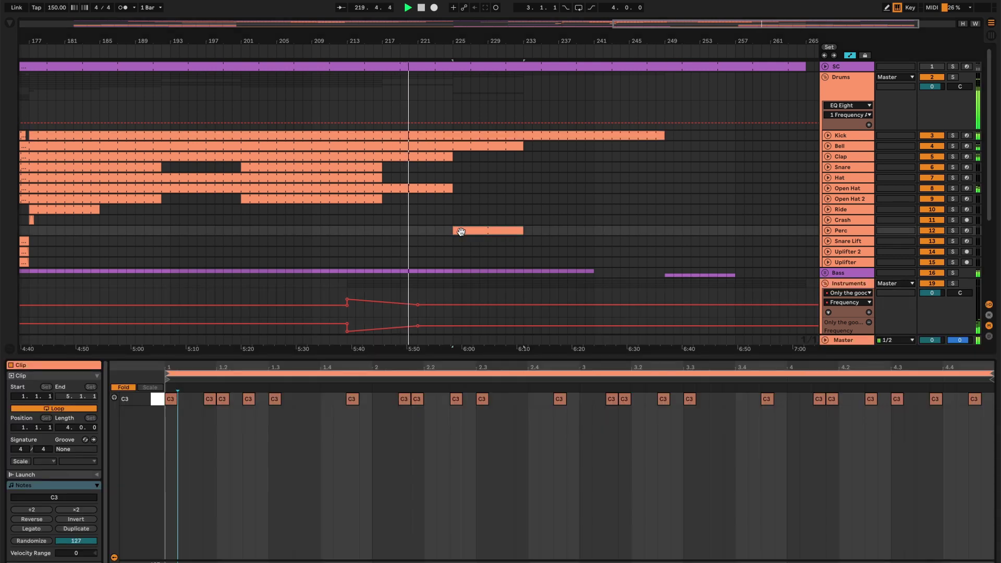